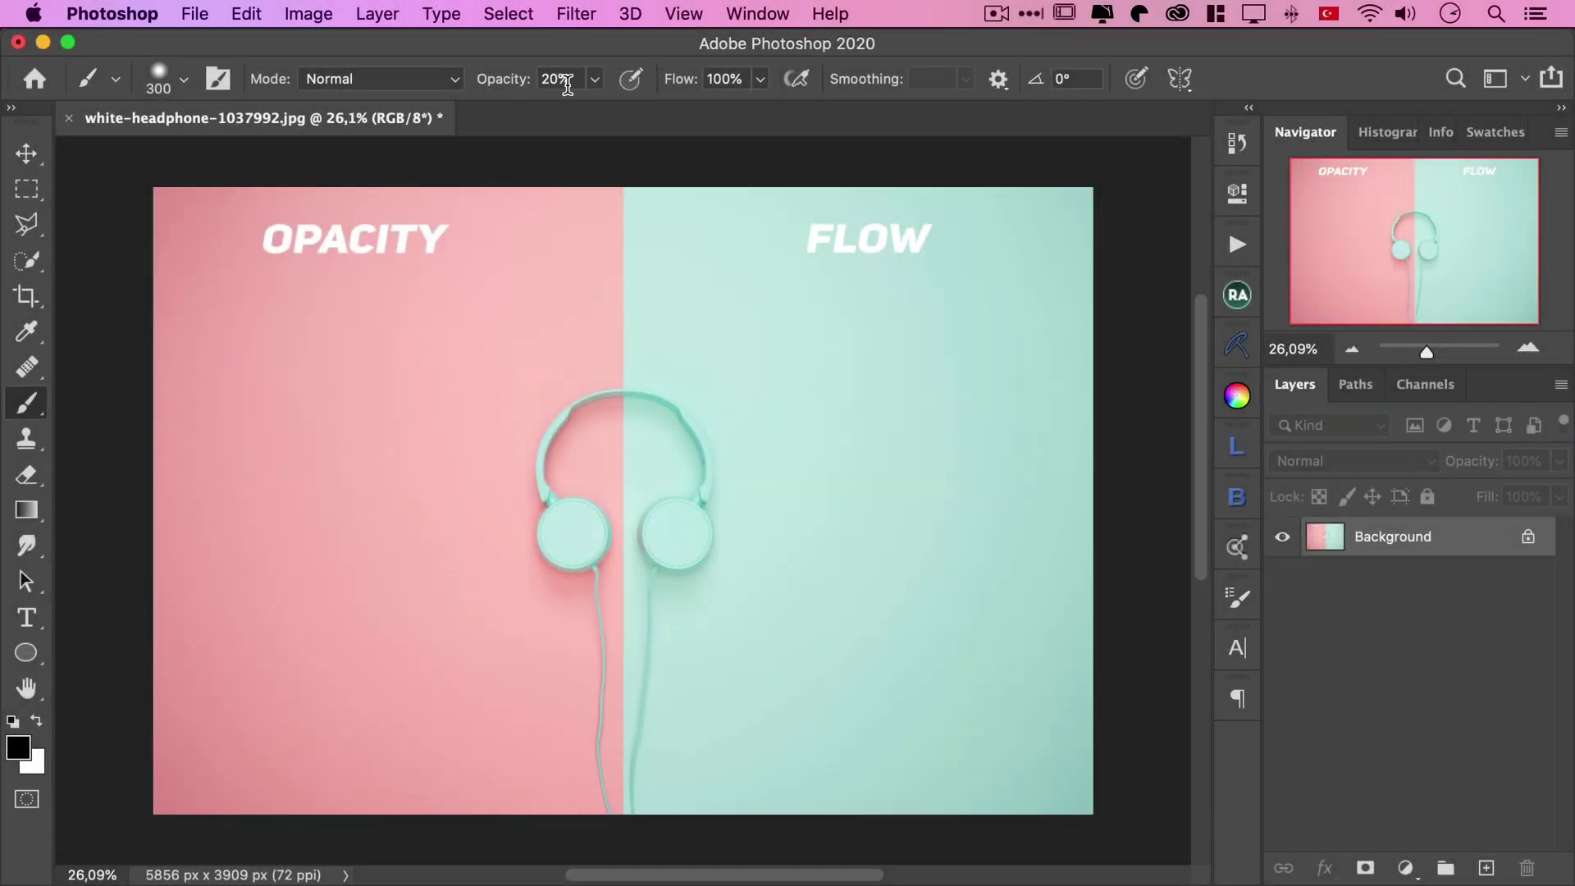
Step: At 20% brush opacity, paint and repaint a translucent grey horizontal stroke across the pink half
key("2")
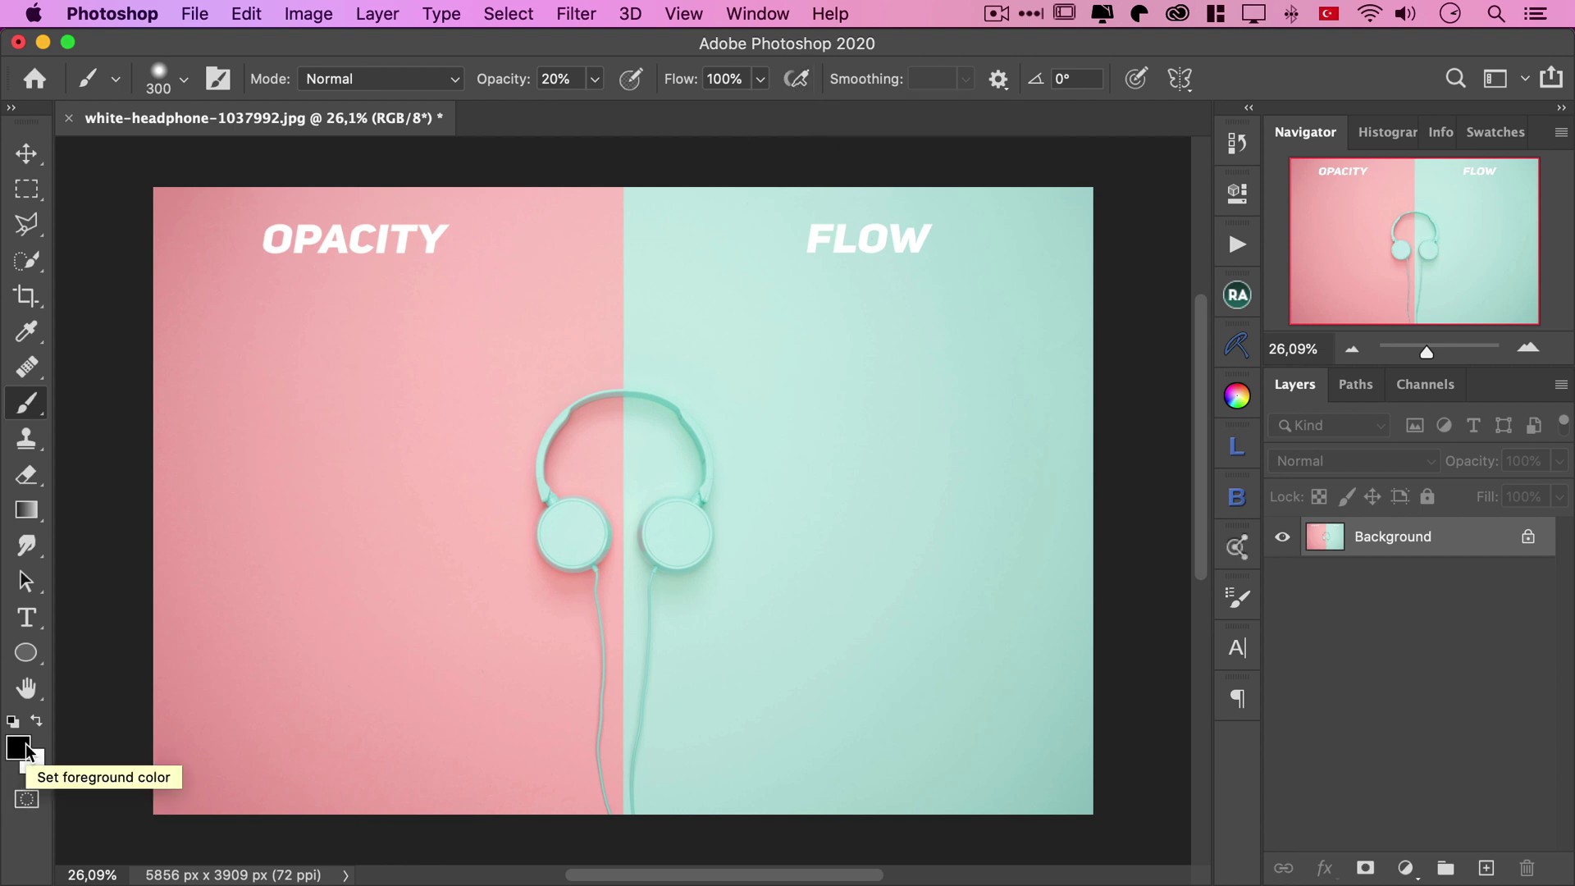
left_click(226, 348)
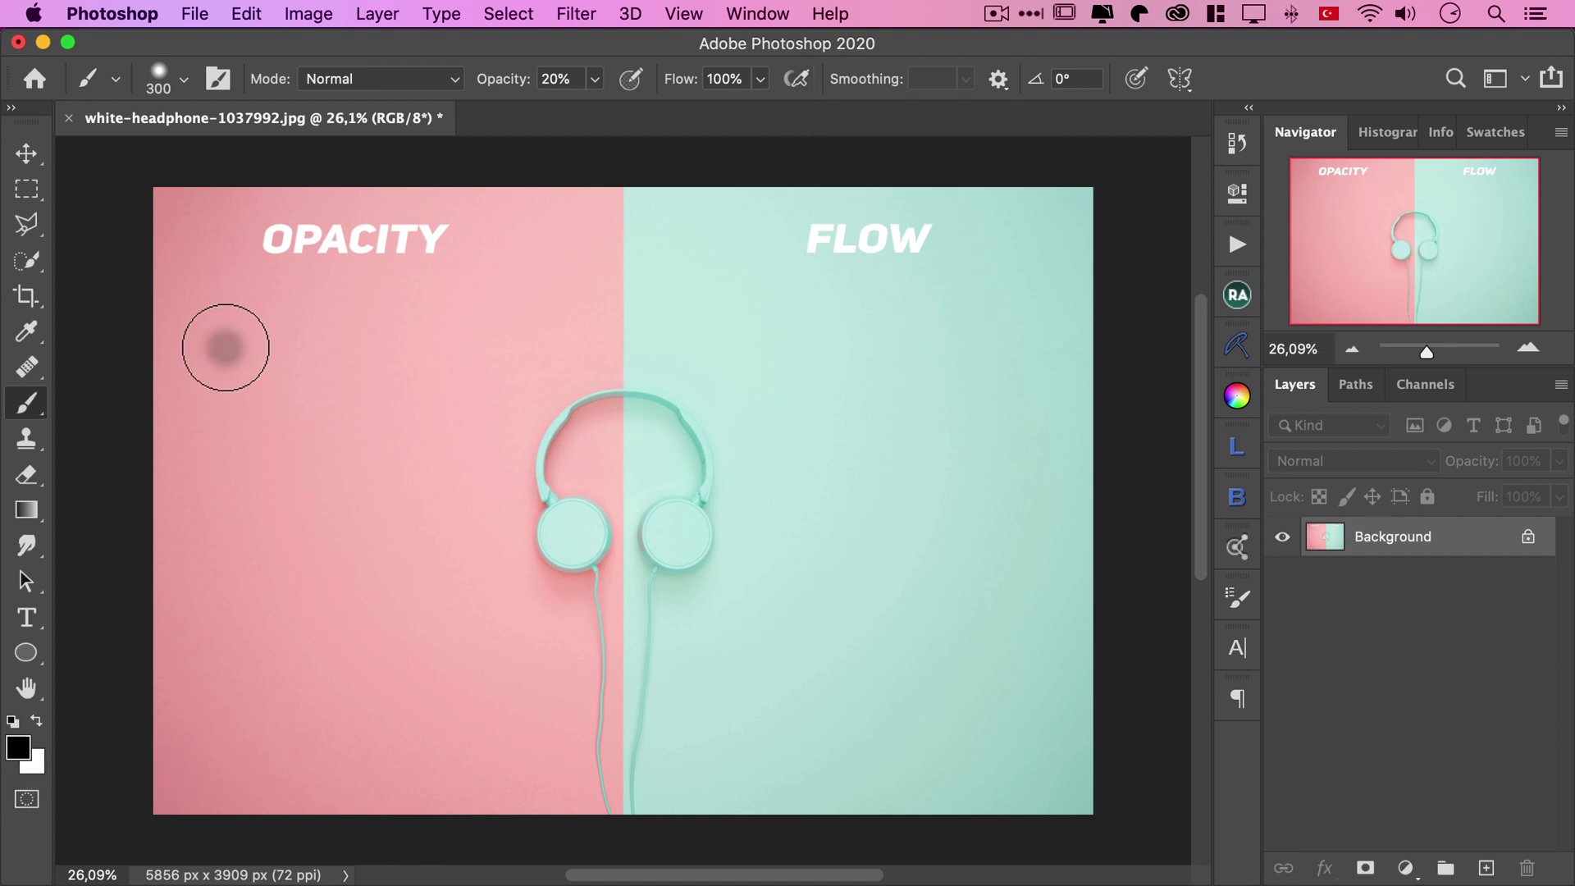
left_click_drag(226, 348, 558, 353)
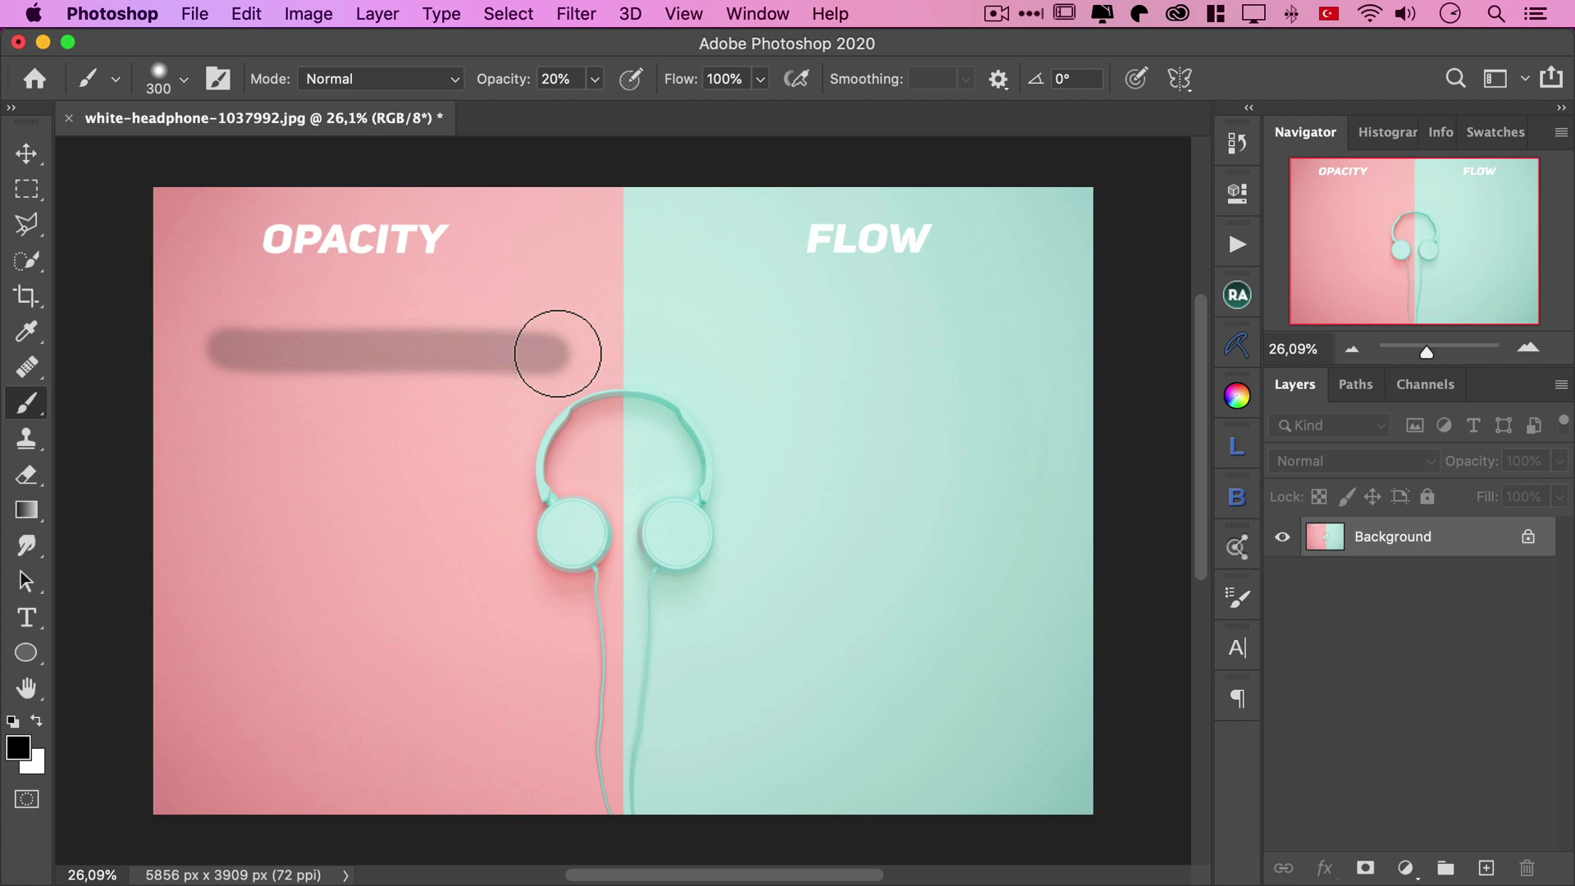
mouse_move(558, 354)
left_mouse_down()
mouse_move(243, 353)
mouse_move(558, 358)
left_mouse_up()
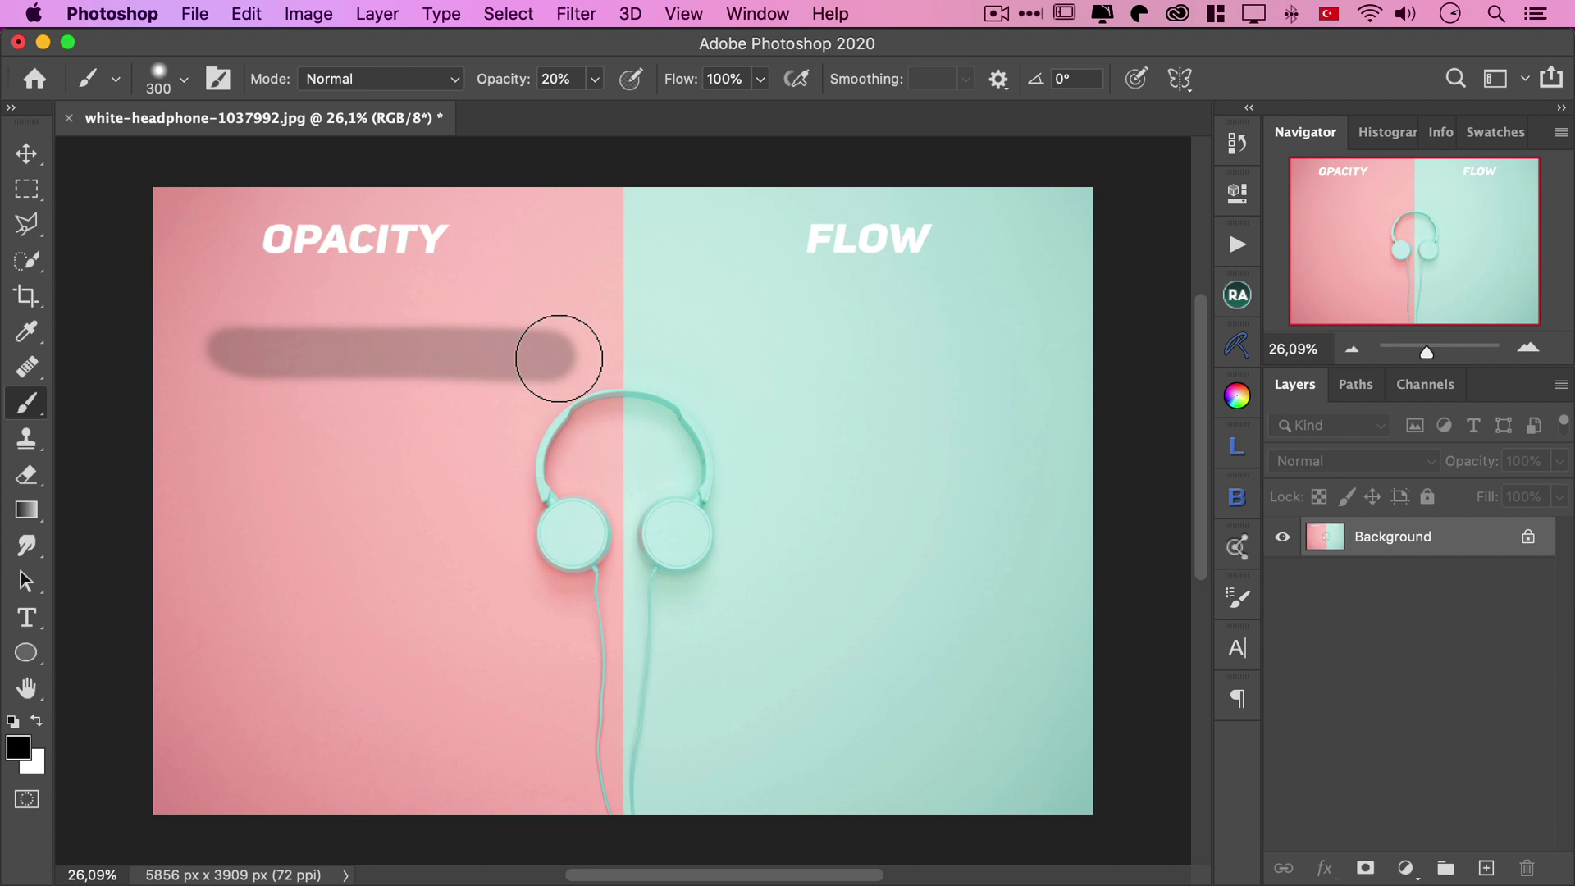
mouse_move(558, 358)
left_mouse_down()
mouse_move(253, 342)
mouse_move(535, 341)
mouse_move(238, 337)
mouse_move(550, 347)
mouse_move(211, 337)
mouse_move(563, 352)
mouse_move(210, 337)
mouse_move(371, 342)
left_mouse_up()
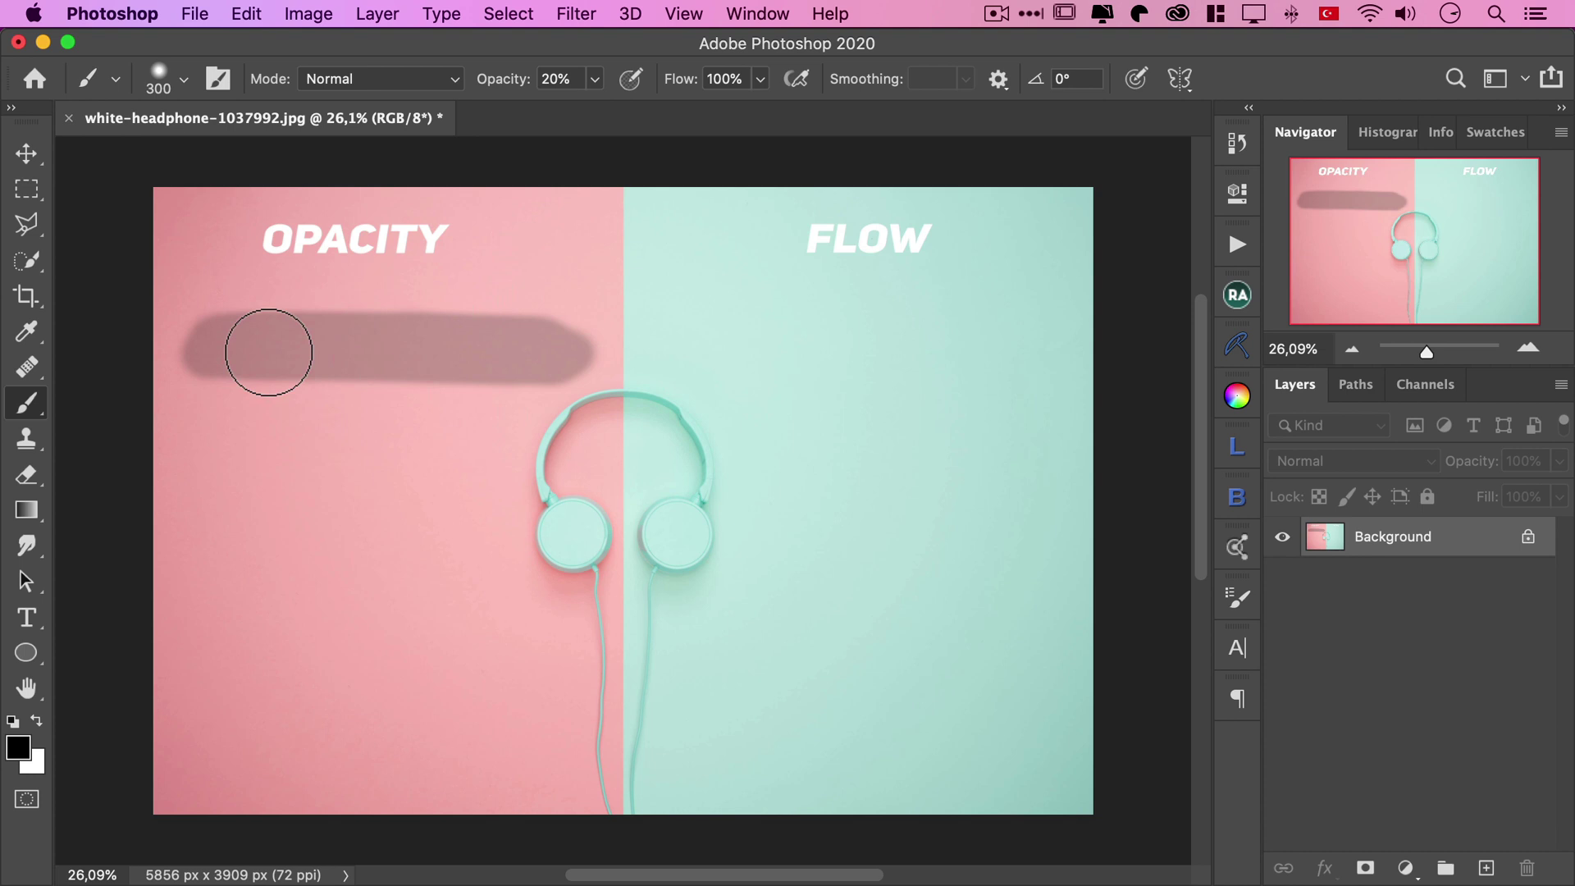
Step: Paint four overlapping diagonal, horizontal and vertical strokes across the grey band so the crossings darken
mouse_move(254, 349)
left_mouse_down()
mouse_move(475, 270)
mouse_move(270, 347)
mouse_move(455, 276)
mouse_move(317, 327)
mouse_move(430, 323)
mouse_move(261, 362)
mouse_move(306, 327)
mouse_move(462, 358)
left_mouse_up()
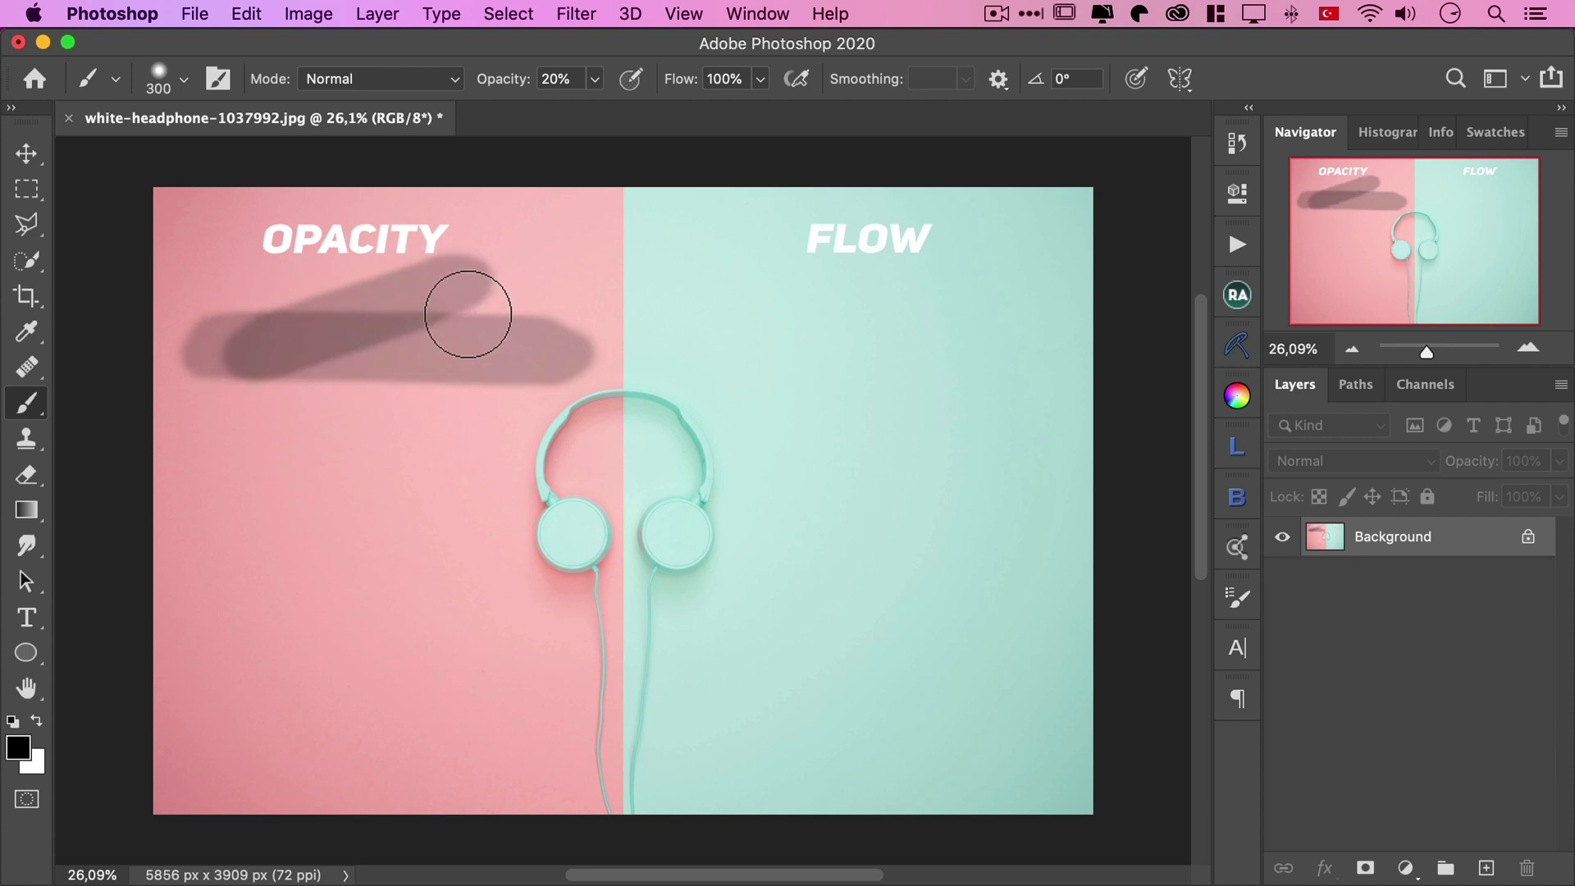
mouse_move(428, 288)
left_mouse_down()
mouse_move(356, 337)
mouse_move(370, 380)
mouse_move(342, 326)
mouse_move(351, 341)
mouse_move(351, 316)
mouse_move(352, 380)
mouse_move(457, 337)
mouse_move(446, 348)
mouse_move(447, 316)
mouse_move(443, 344)
mouse_move(510, 260)
mouse_move(543, 368)
mouse_move(481, 380)
mouse_move(563, 341)
left_mouse_up()
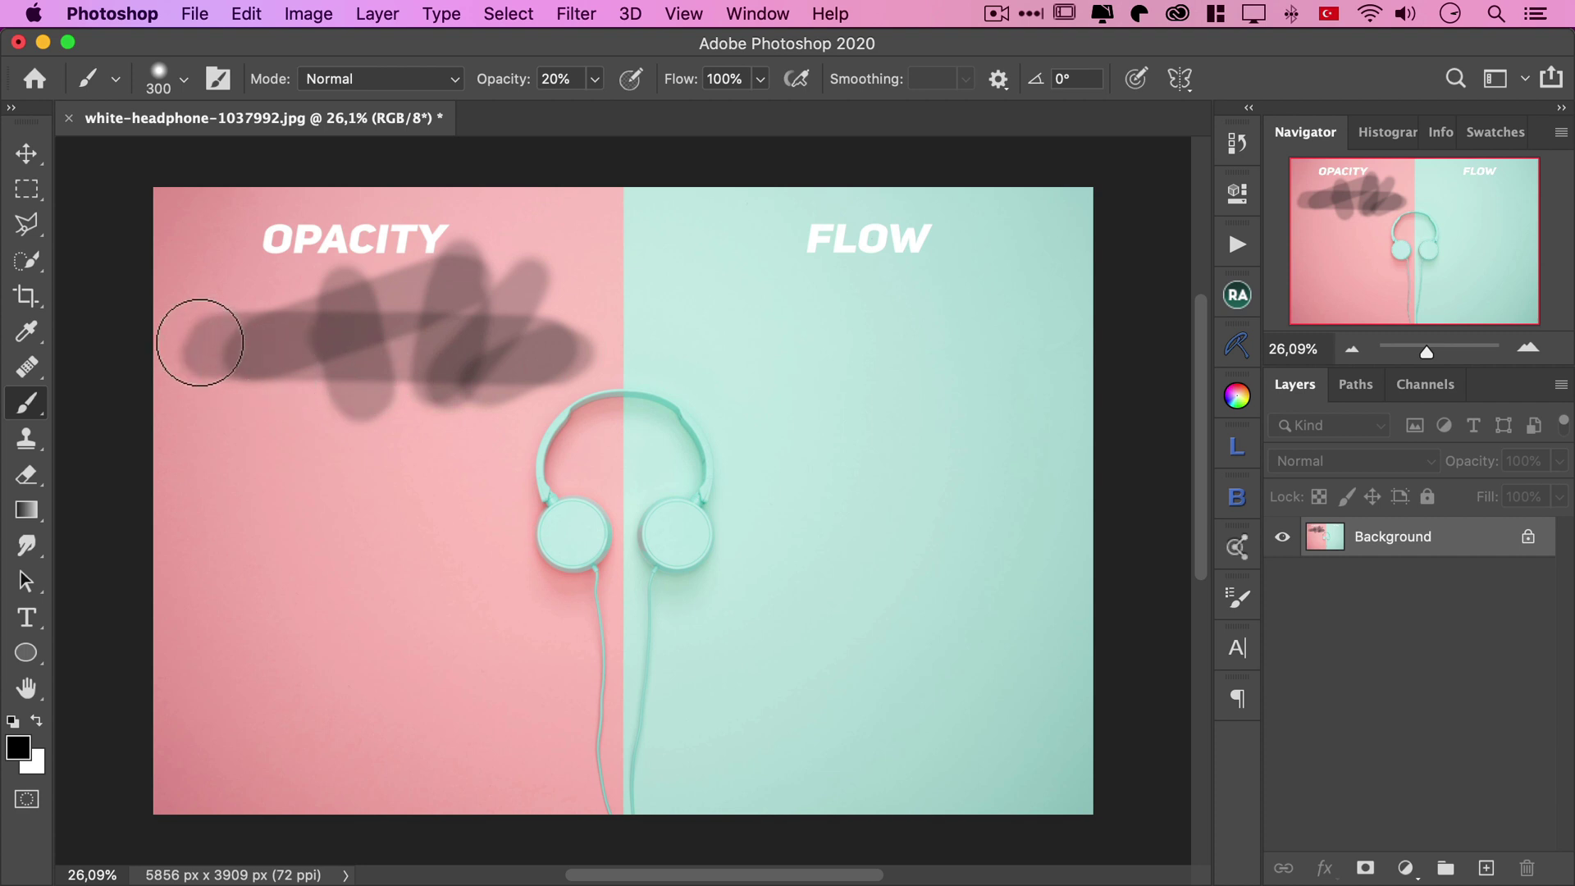
mouse_move(263, 343)
left_mouse_down()
mouse_move(317, 334)
mouse_move(512, 381)
left_mouse_up()
mouse_move(274, 309)
left_mouse_down()
mouse_move(312, 375)
mouse_move(333, 386)
mouse_move(353, 361)
mouse_move(421, 390)
mouse_move(236, 421)
left_mouse_up()
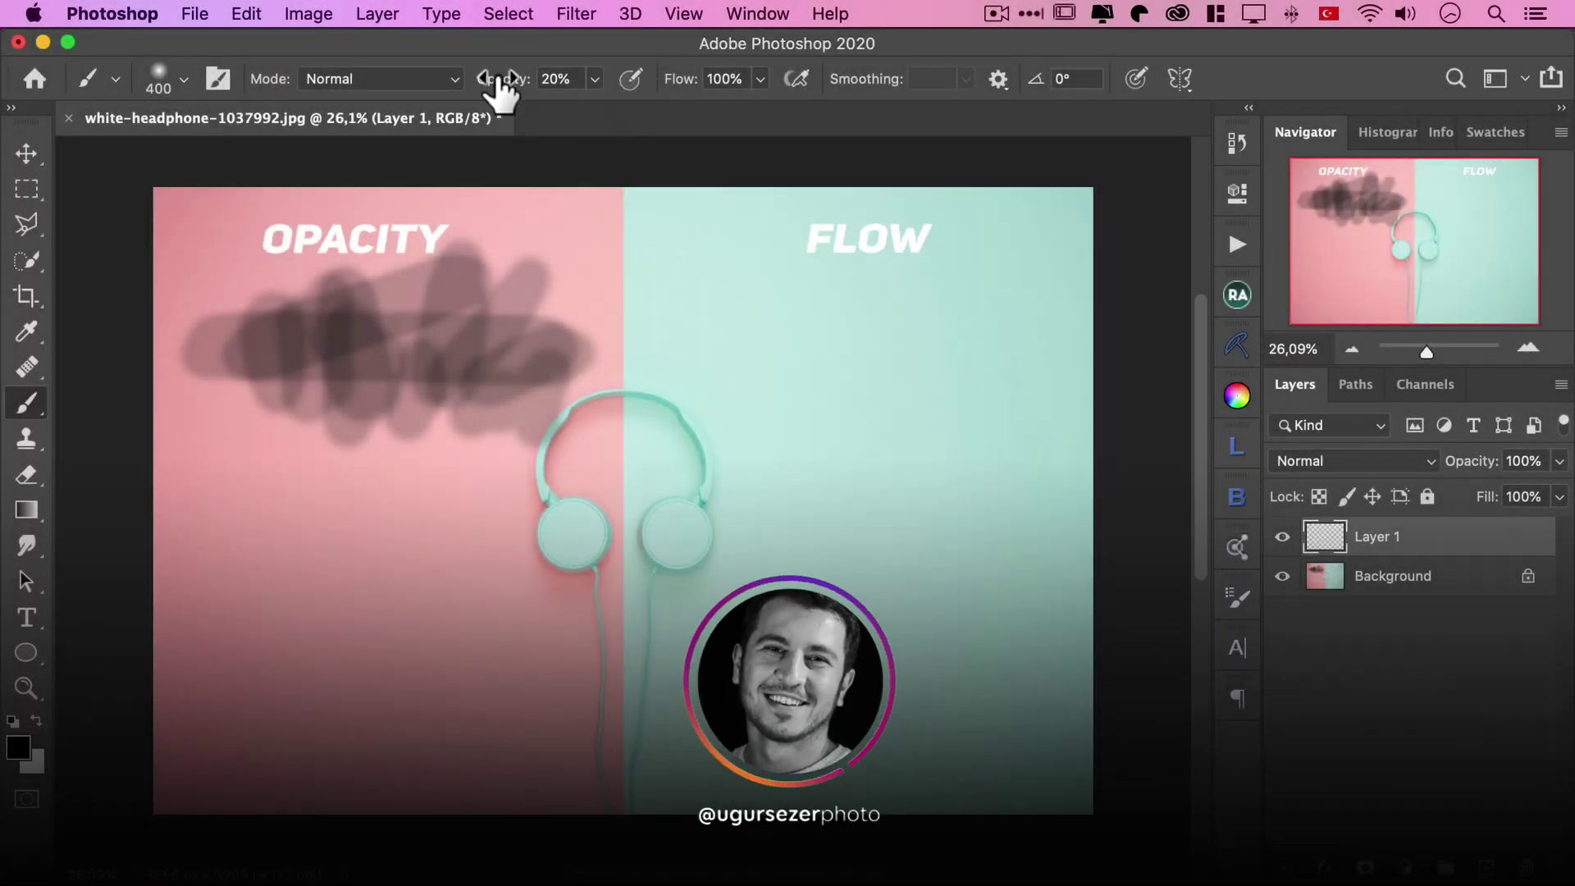
Step: Set opacity to 100% and flow to 10%, then paint a soft horizontal stroke under FLOW
left_click_drag(496, 91, 743, 78)
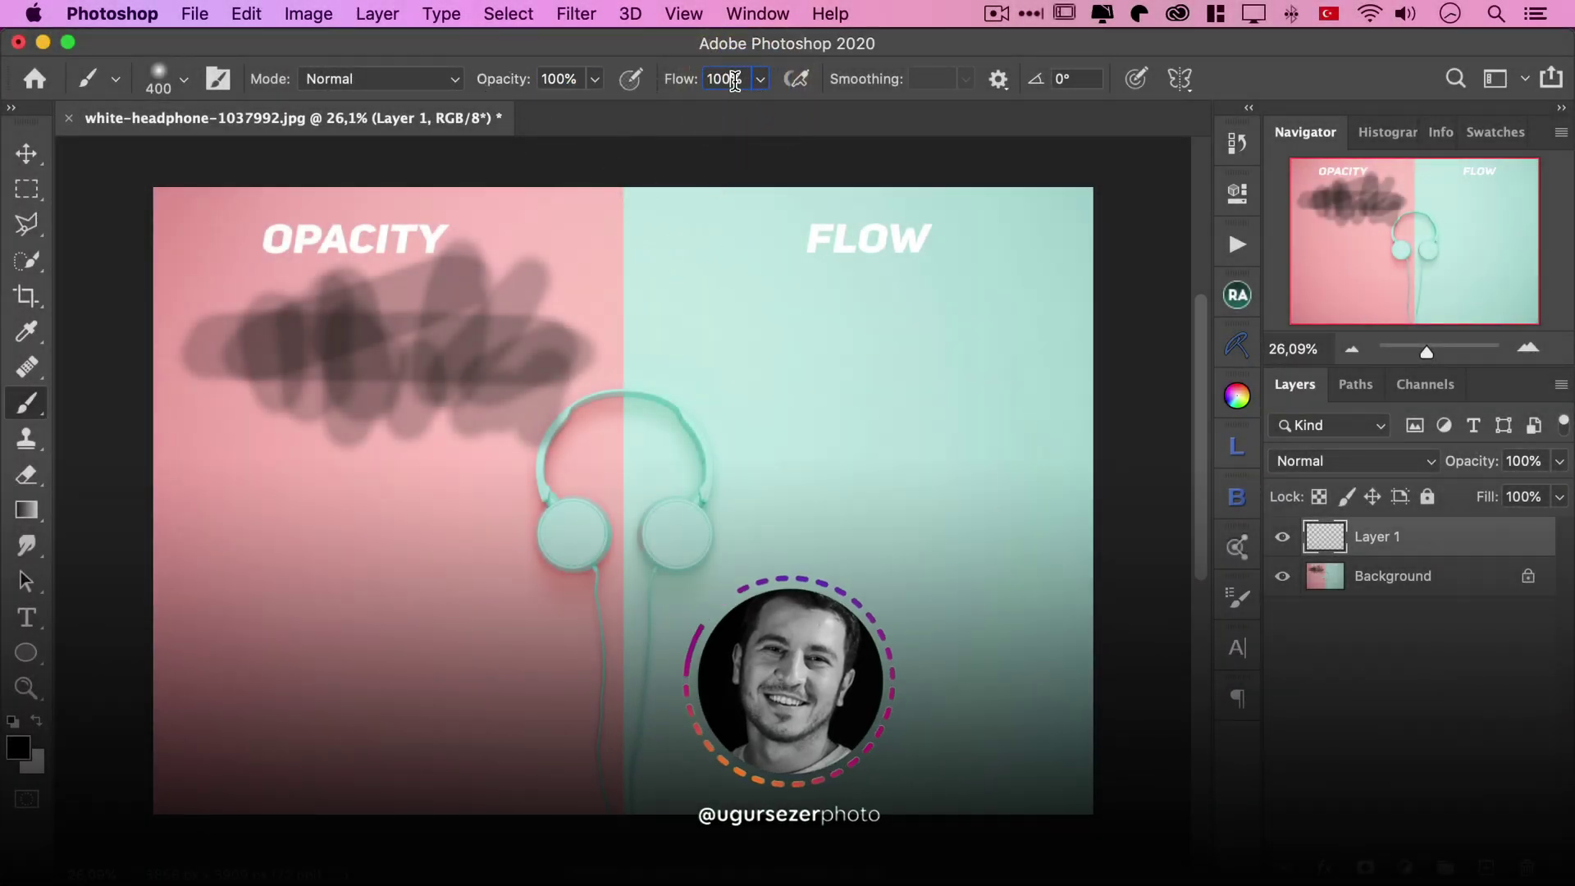
left_click(737, 79)
type("10")
key("Return")
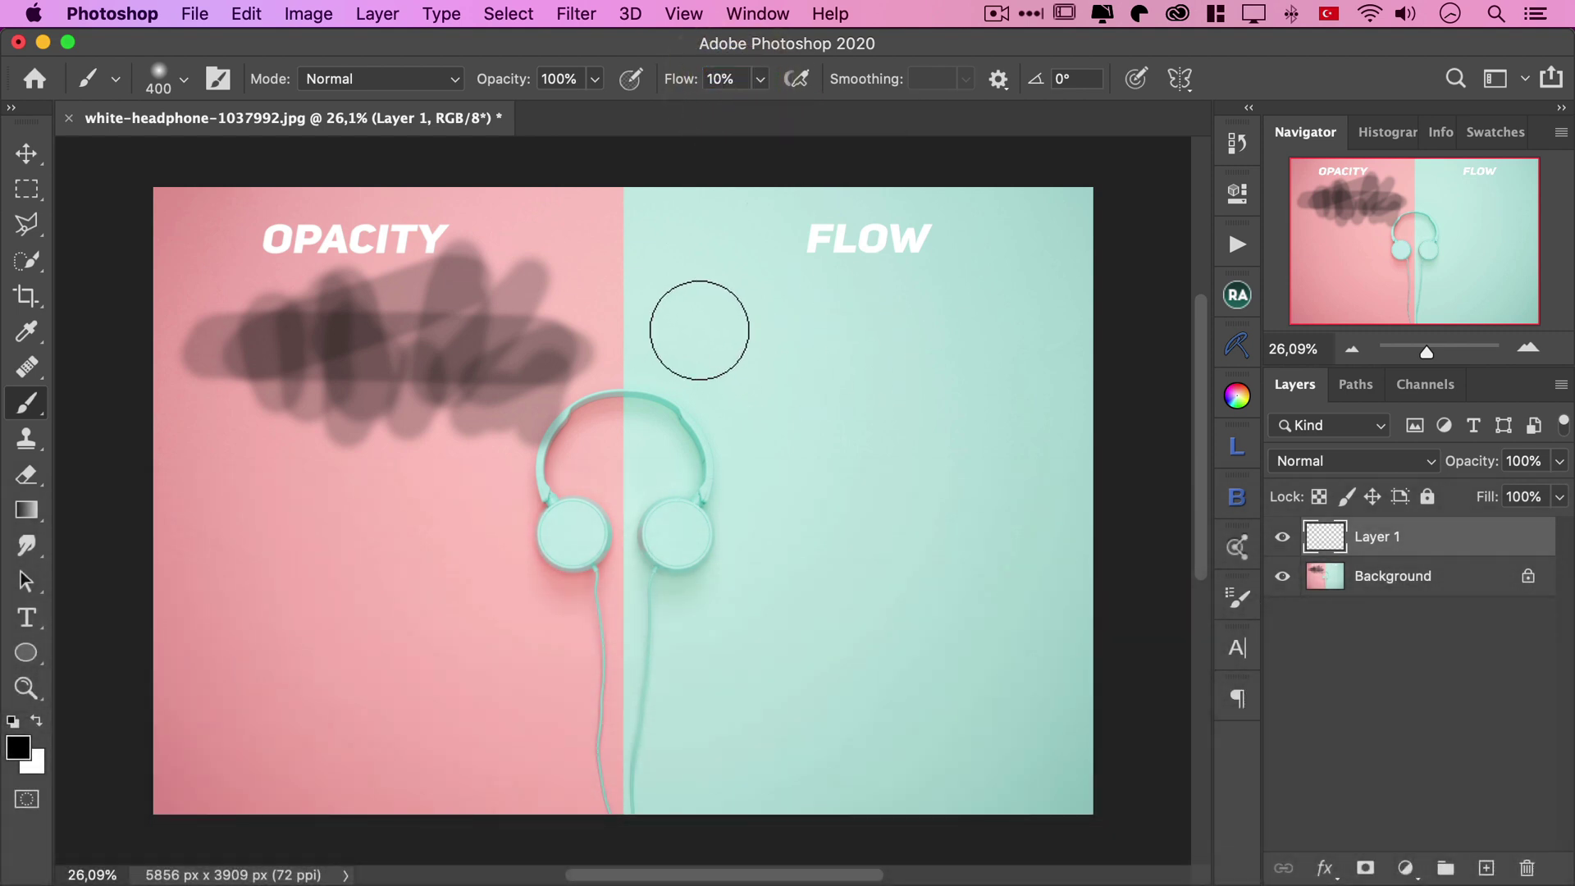
left_click(697, 329)
left_click_drag(697, 329, 1015, 333)
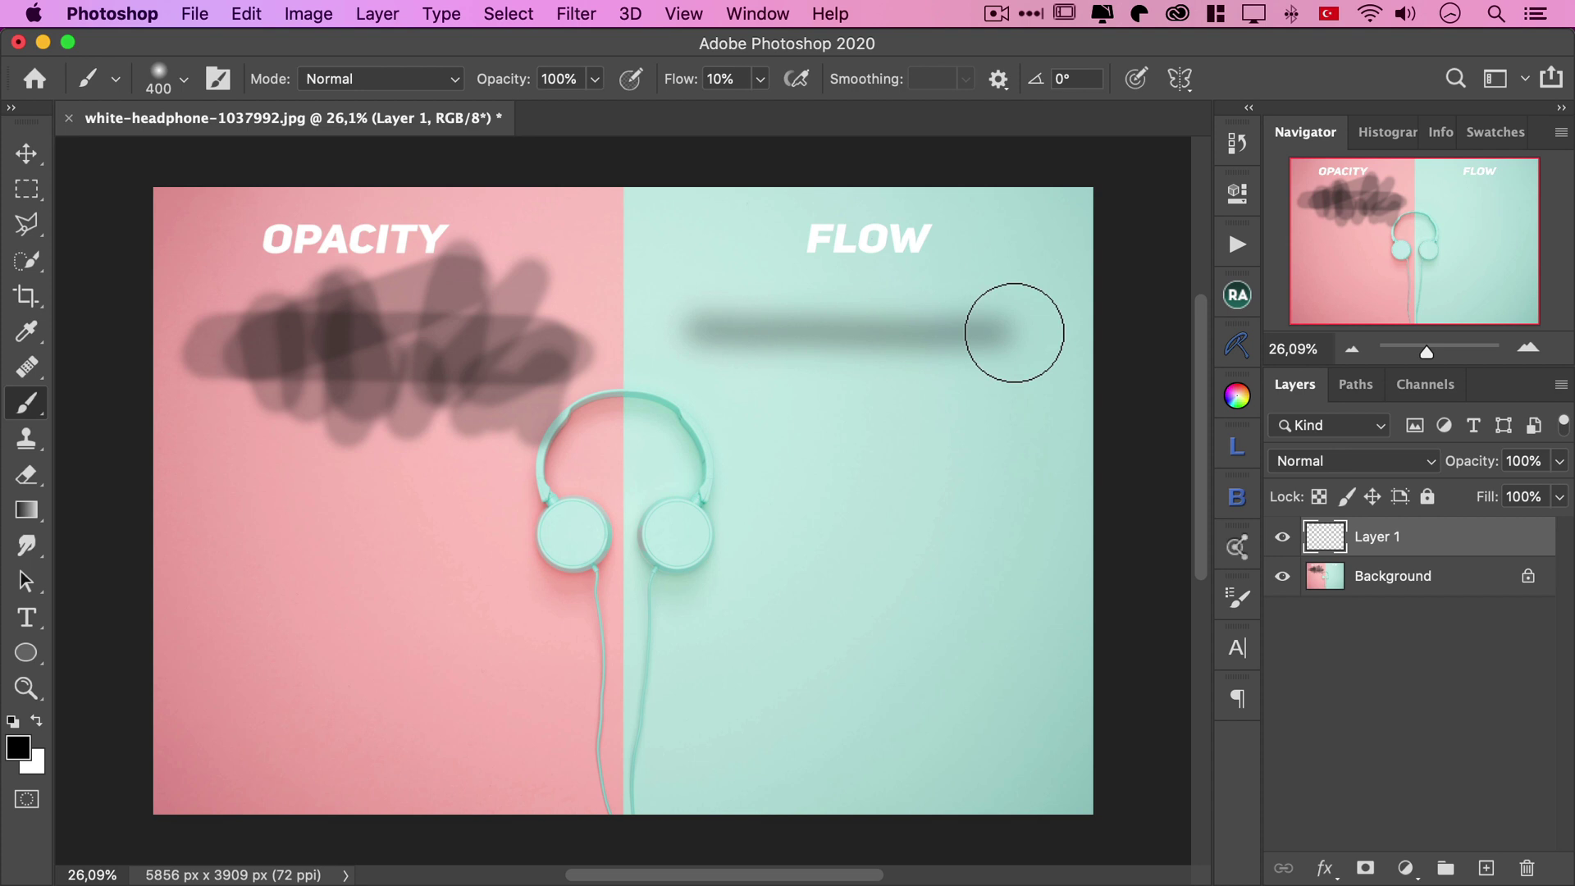
Step: Scrub back and forth over the mint-side stroke until it becomes a dense near-black band
mouse_move(1015, 332)
left_mouse_down()
mouse_move(697, 327)
mouse_move(991, 334)
mouse_move(717, 355)
mouse_move(961, 369)
mouse_move(714, 366)
mouse_move(1009, 377)
mouse_move(763, 386)
mouse_move(703, 369)
mouse_move(834, 397)
mouse_move(988, 397)
mouse_move(637, 389)
mouse_move(1002, 411)
mouse_move(738, 411)
mouse_move(991, 435)
mouse_move(692, 415)
mouse_move(1006, 450)
mouse_move(692, 429)
mouse_move(927, 453)
mouse_move(690, 446)
mouse_move(1037, 468)
mouse_move(745, 464)
mouse_move(991, 451)
left_mouse_up()
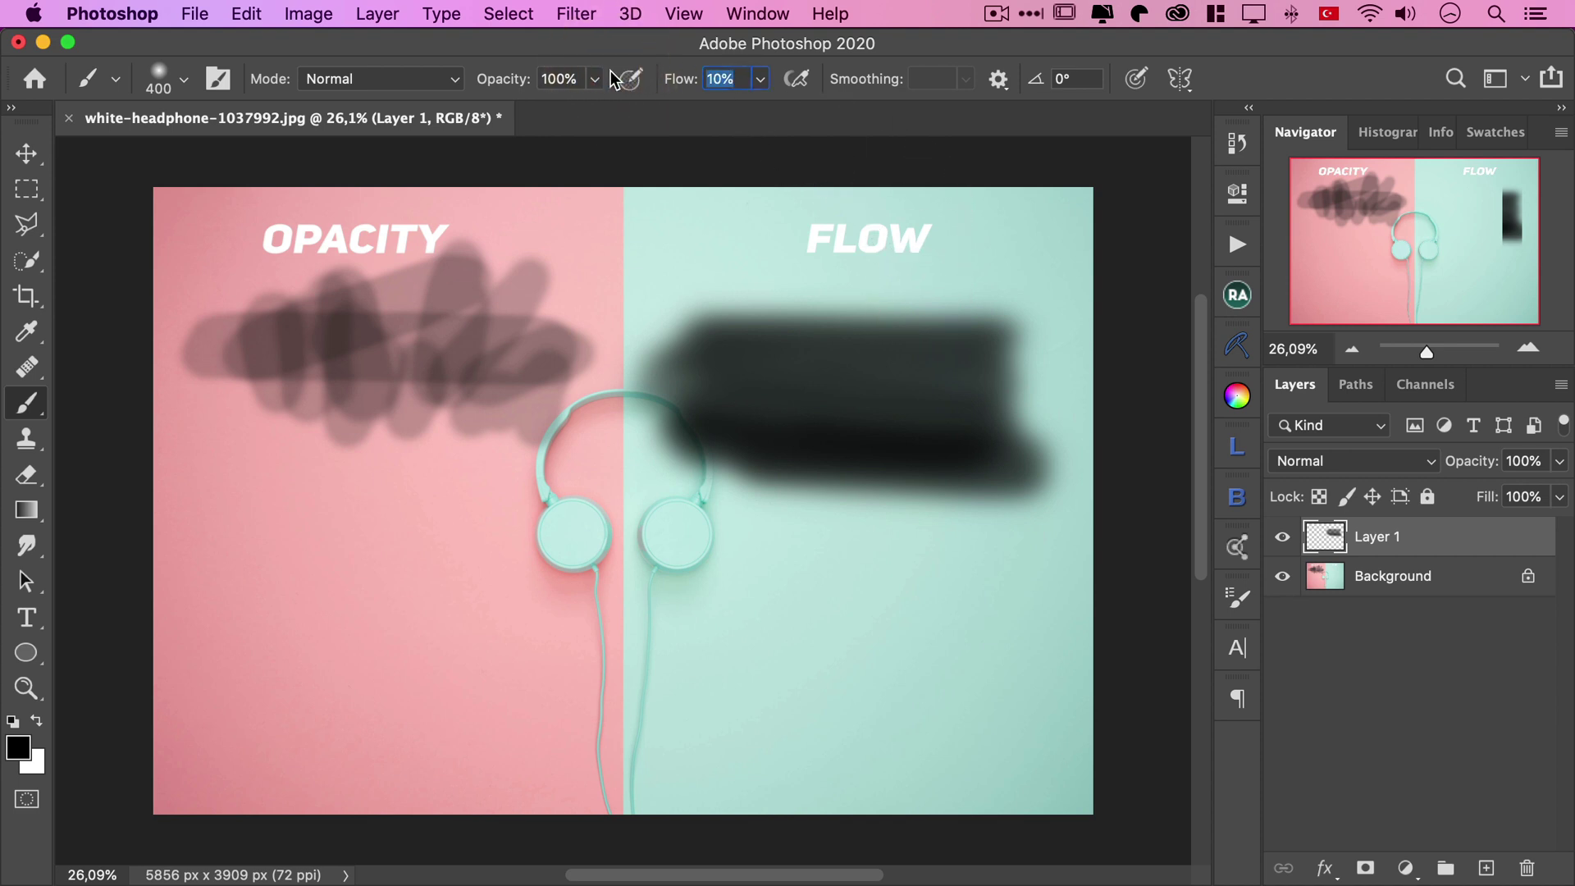
type("2")
Step: Enlarge the brush to 700 px and darken the FLOW block's right end upward
key("bracketright")
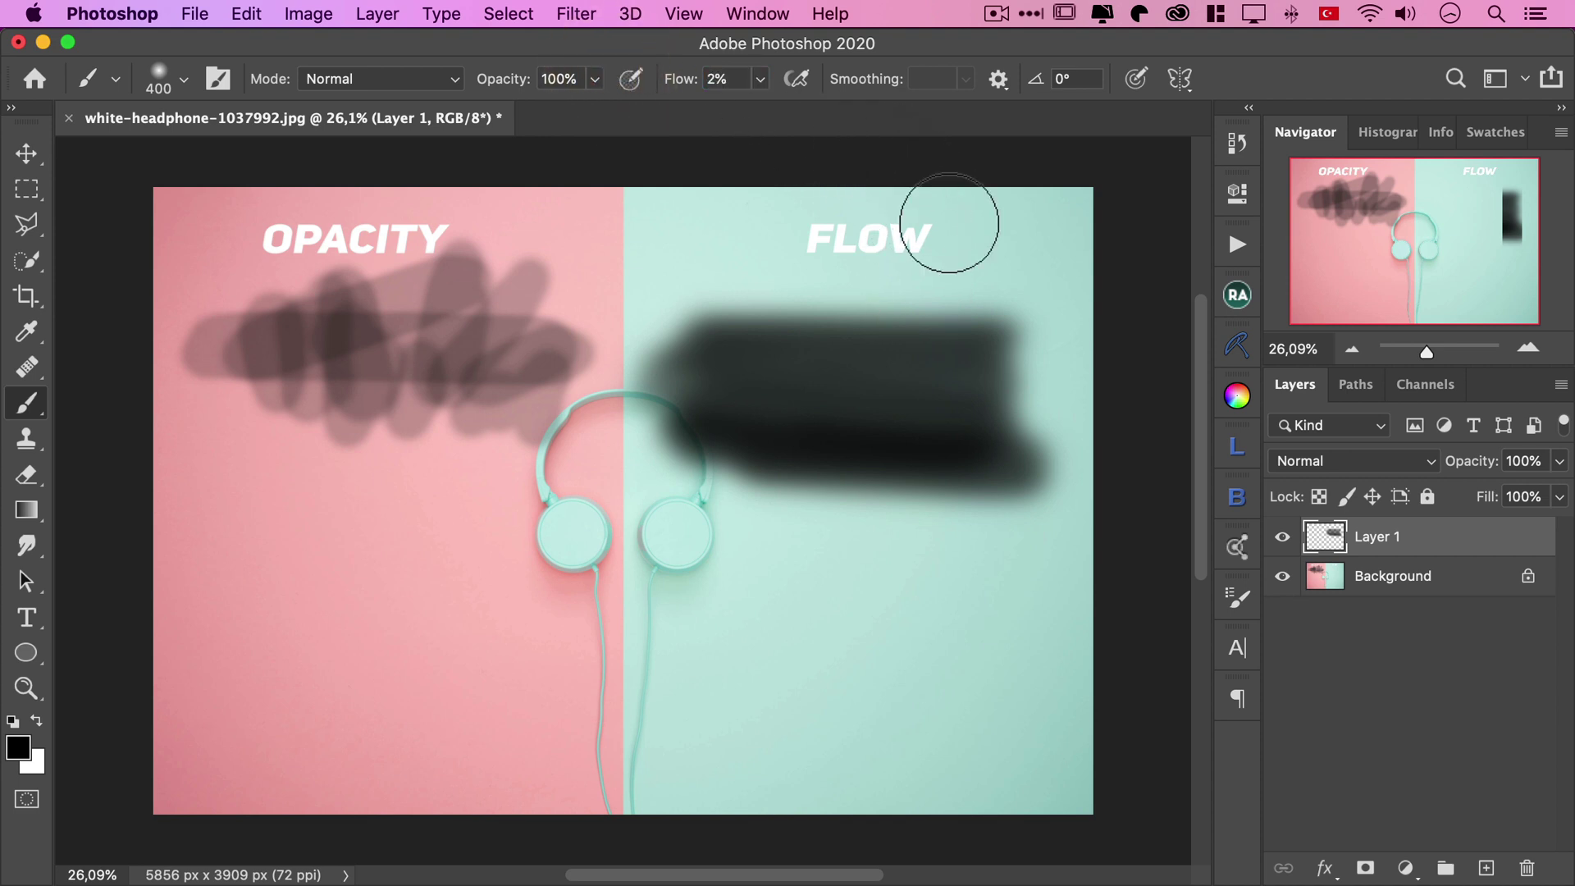
key("bracketright")
key("bracketright")
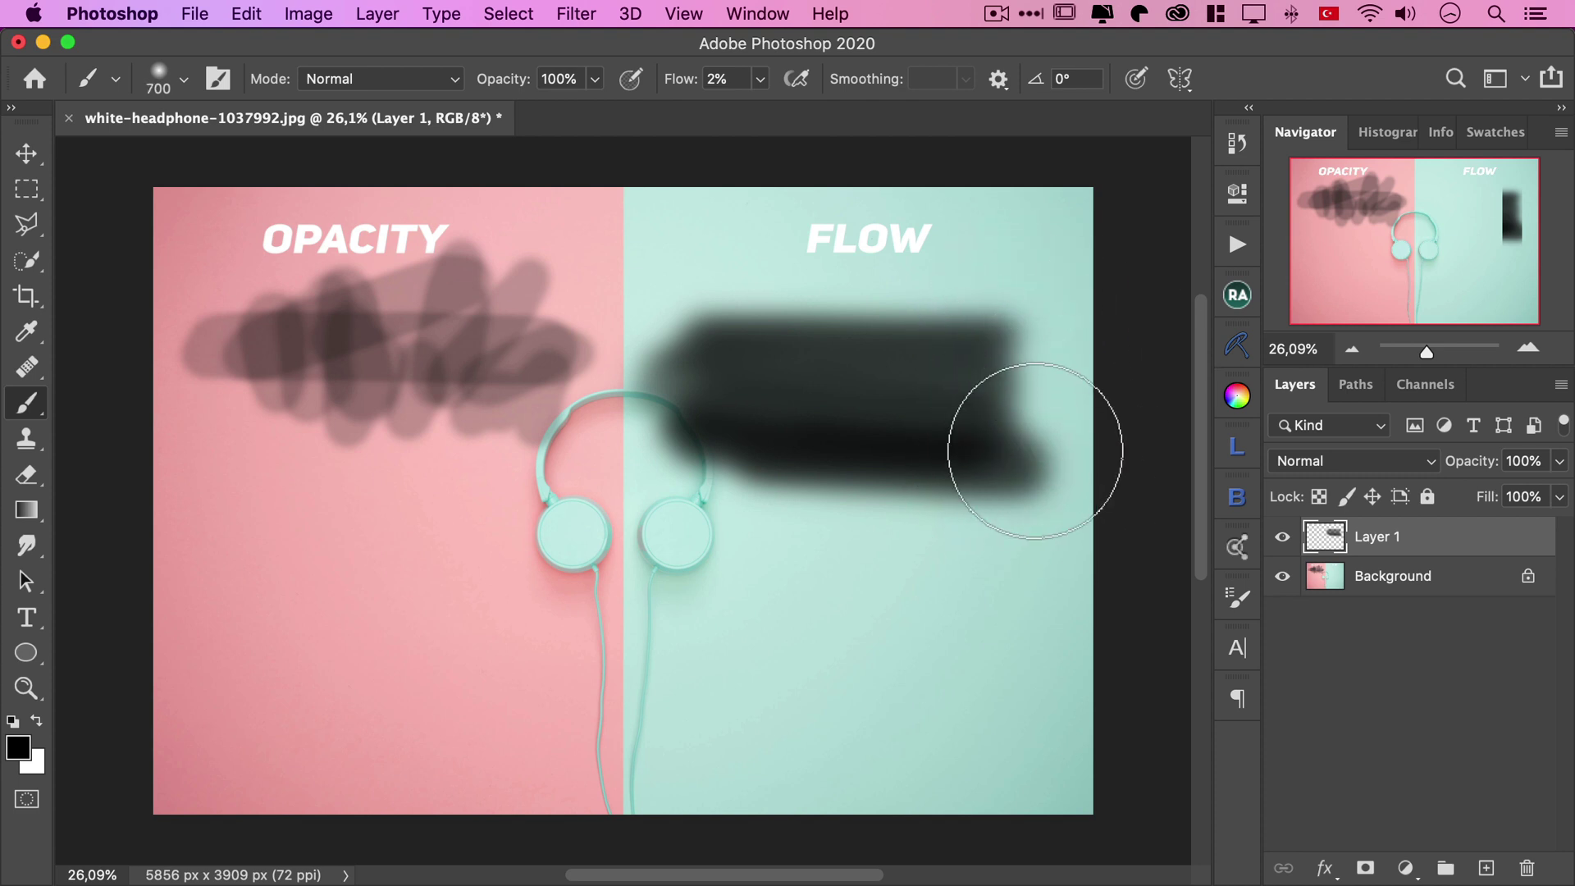
mouse_move(1044, 415)
left_mouse_down()
mouse_move(1020, 344)
mouse_move(1065, 351)
mouse_move(1041, 478)
mouse_move(1072, 296)
mouse_move(1025, 270)
mouse_move(995, 467)
mouse_move(1021, 468)
mouse_move(1037, 422)
mouse_move(992, 482)
mouse_move(1114, 326)
mouse_move(1037, 263)
mouse_move(1020, 482)
mouse_move(988, 492)
mouse_move(912, 474)
mouse_move(889, 411)
mouse_move(1058, 406)
mouse_move(942, 333)
mouse_move(1073, 194)
mouse_move(977, 263)
mouse_move(1025, 271)
mouse_move(1042, 213)
left_mouse_up()
Step: Shrink the brush to 400 px for the next strokes on the FLOW side
key("bracketleft")
key("bracketleft")
key("bracketleft")
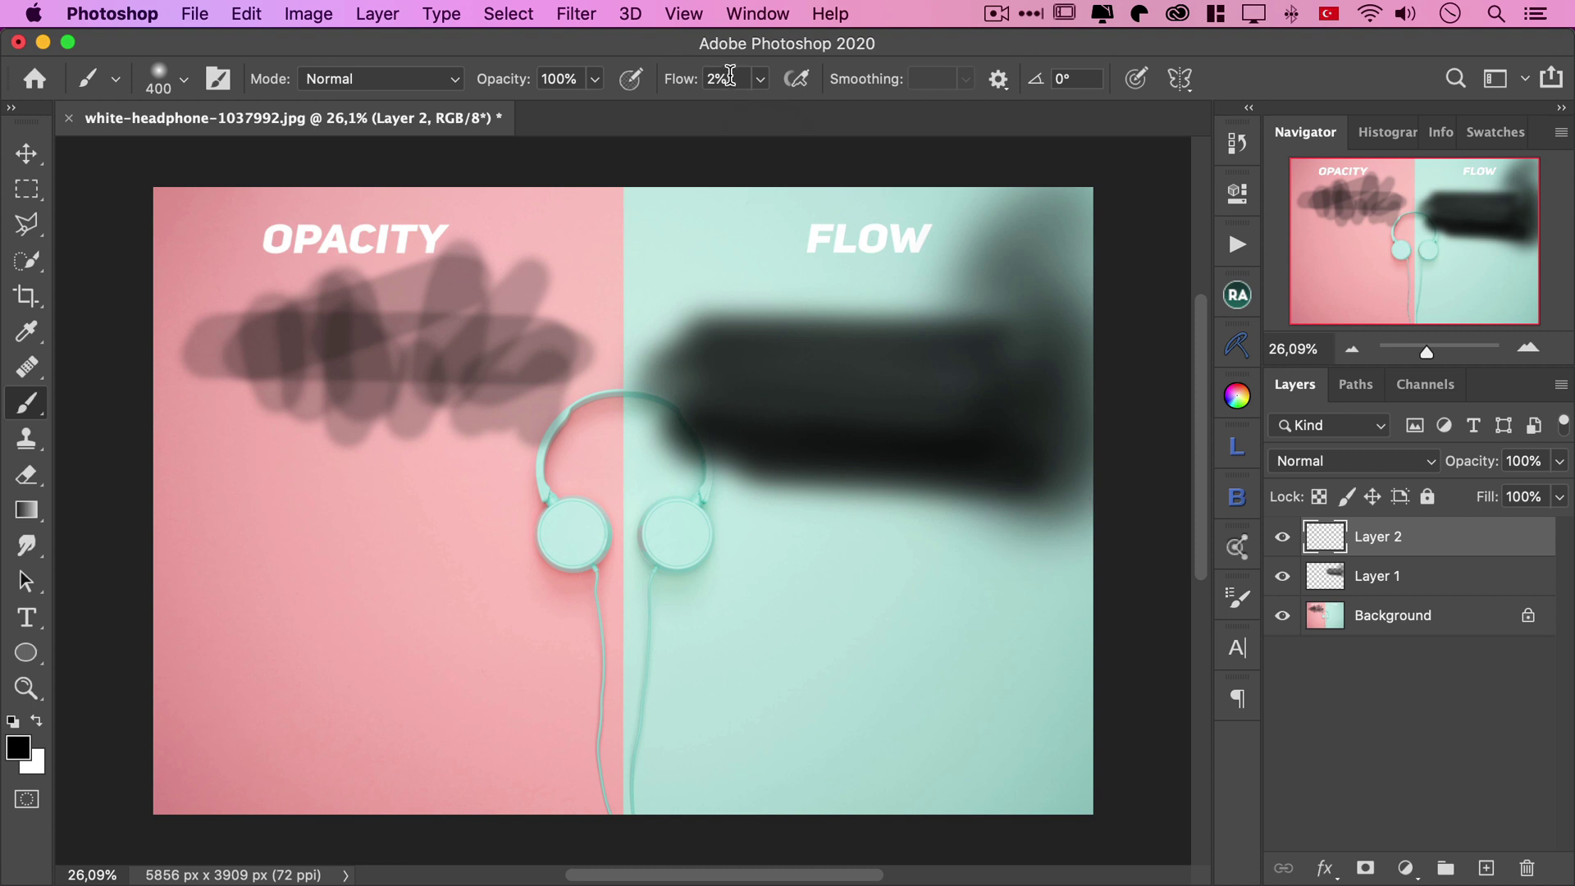
Step: At 30% flow, paint a low stroke on the mint side and build its right end into a black patch
type("30")
left_click_drag(687, 601, 1041, 606)
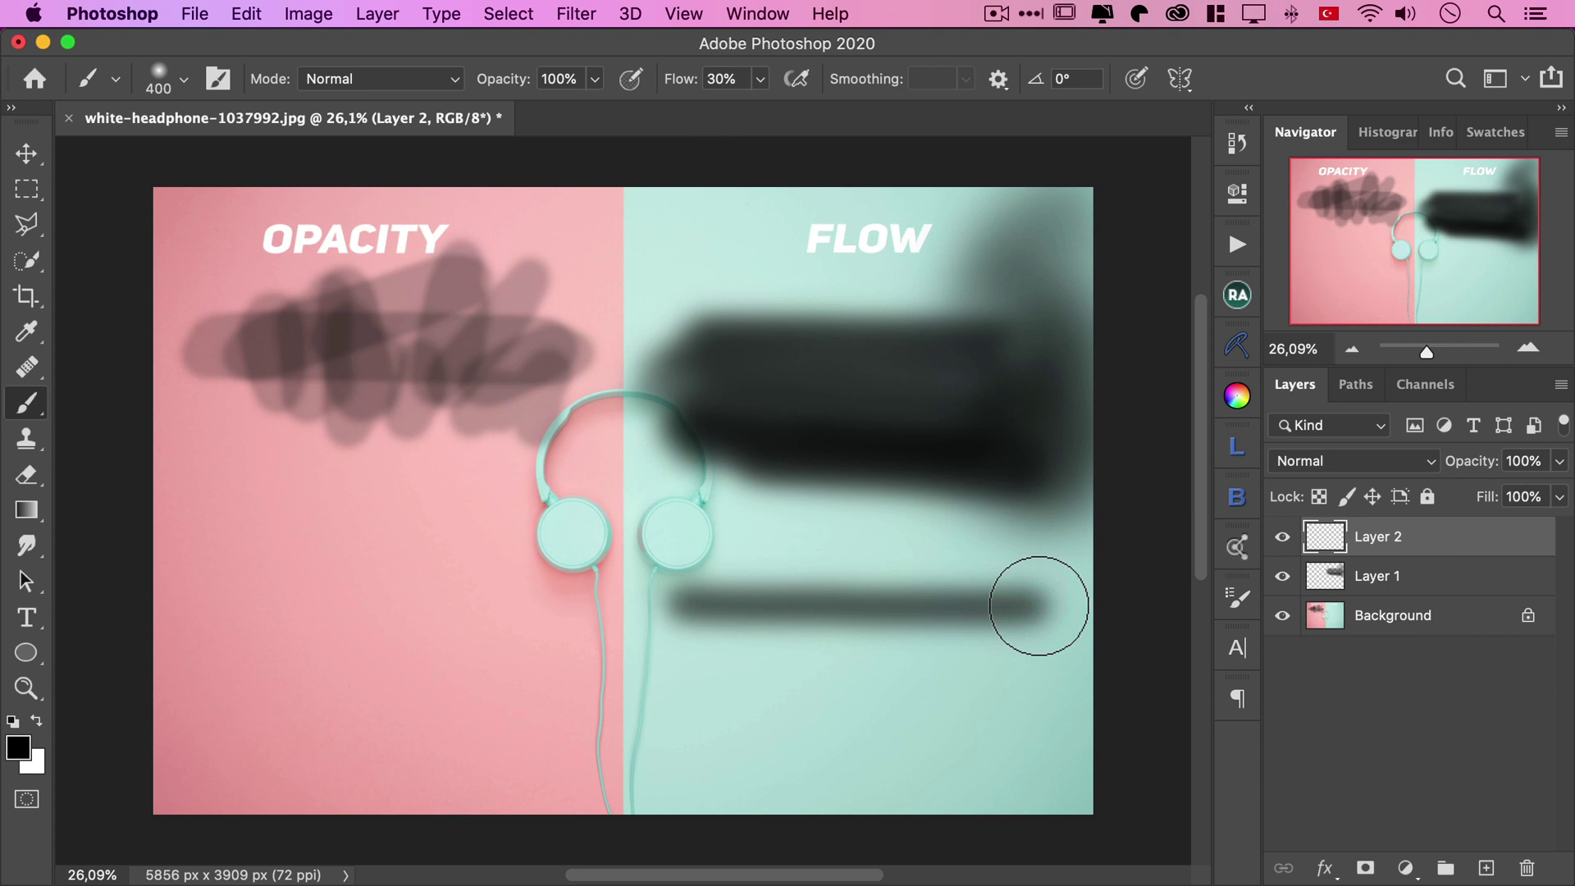
mouse_move(1038, 606)
left_mouse_down()
mouse_move(889, 604)
mouse_move(940, 621)
left_mouse_up()
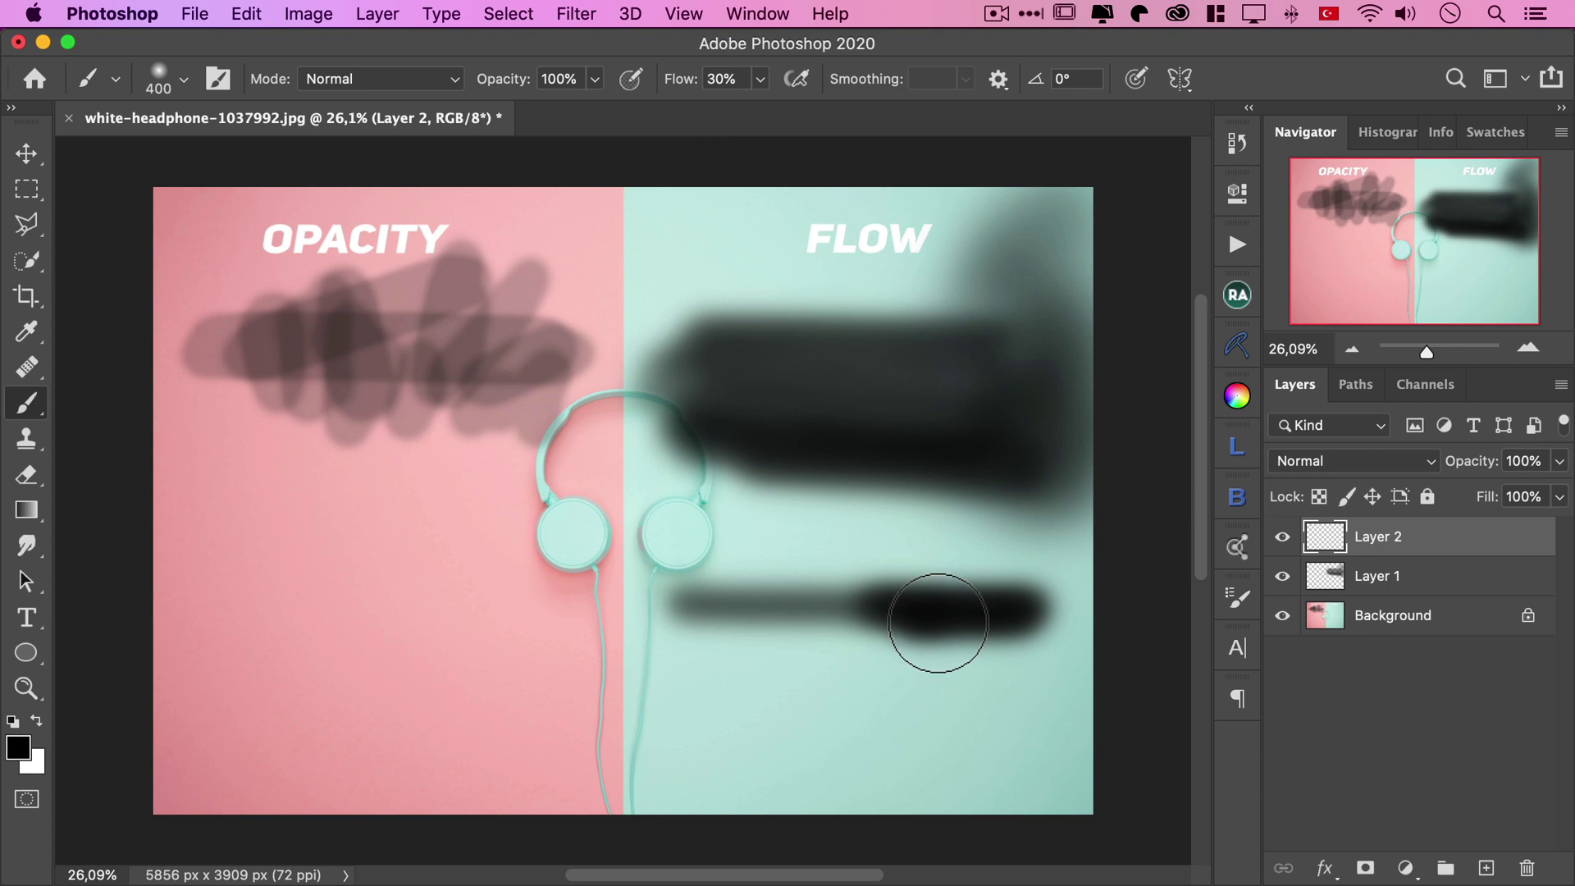
mouse_move(941, 622)
left_mouse_down()
mouse_move(921, 632)
mouse_move(963, 644)
mouse_move(927, 652)
mouse_move(944, 652)
left_mouse_up()
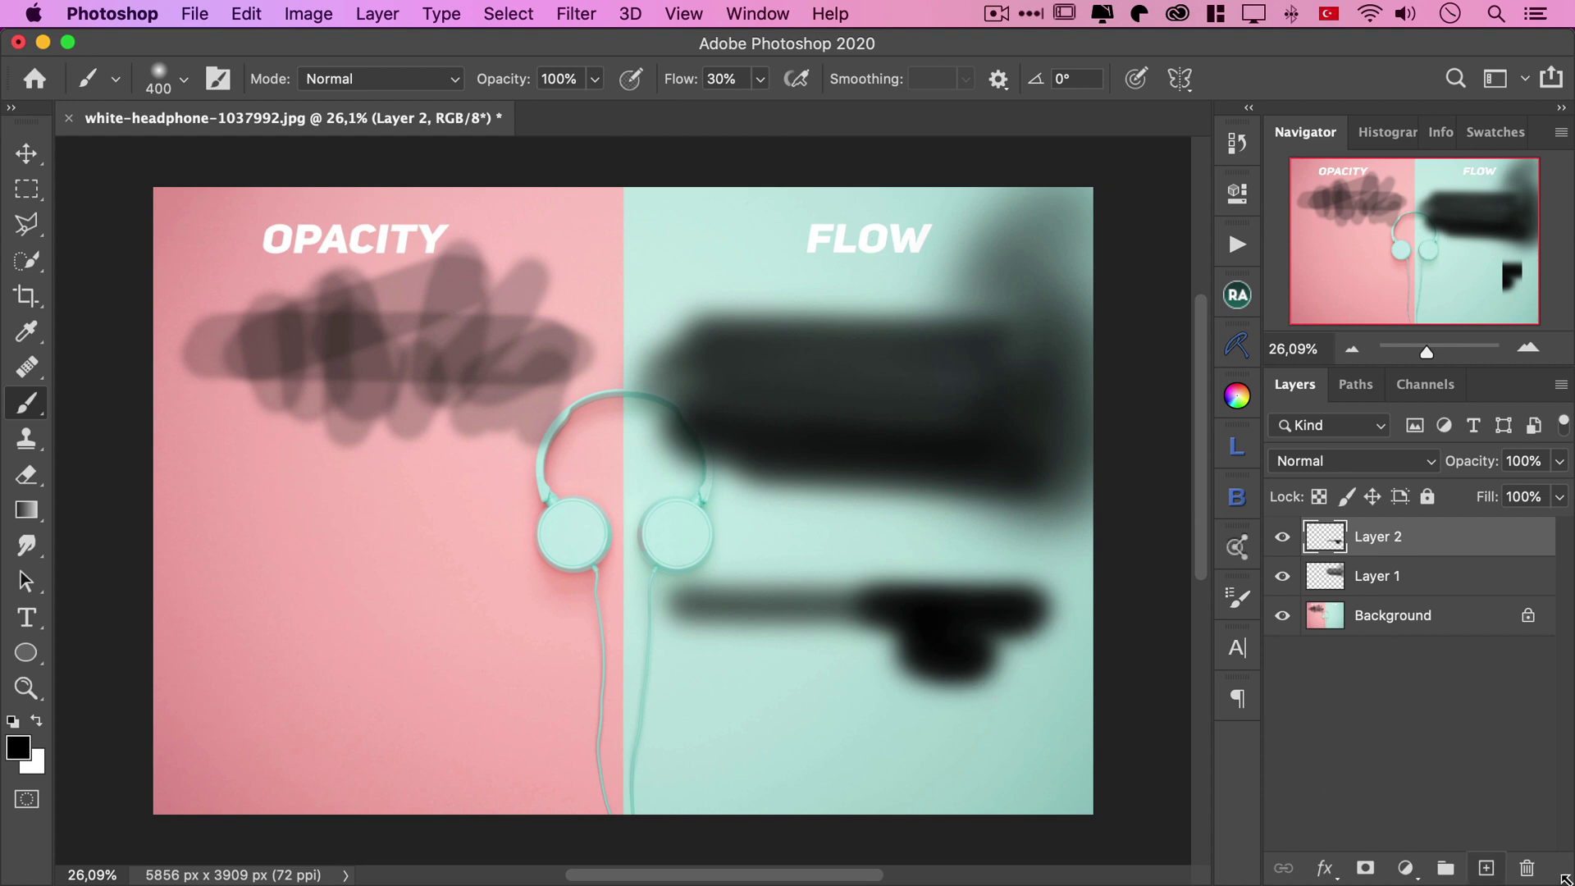
Step: Delete Layer 2, set flow to 15%, and dab a single soft grey spot below the headphones
left_click(1526, 869)
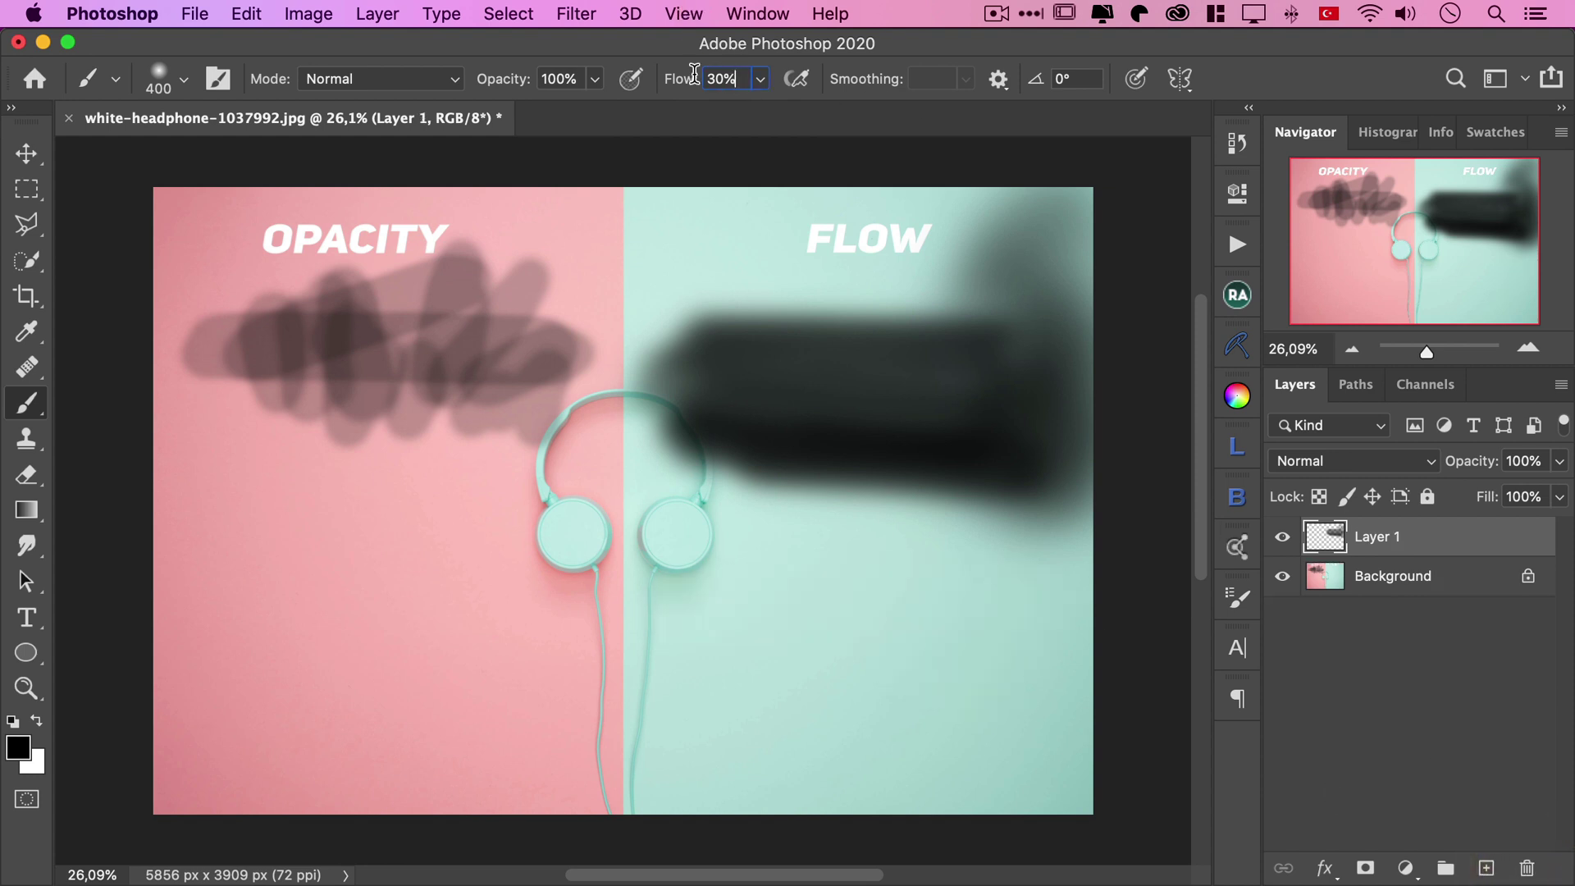
type("5")
key("Return")
mouse_move(780, 598)
left_mouse_down()
mouse_move(934, 595)
mouse_move(996, 623)
mouse_move(819, 598)
mouse_move(900, 556)
mouse_move(895, 636)
mouse_move(844, 562)
mouse_move(907, 552)
left_mouse_up()
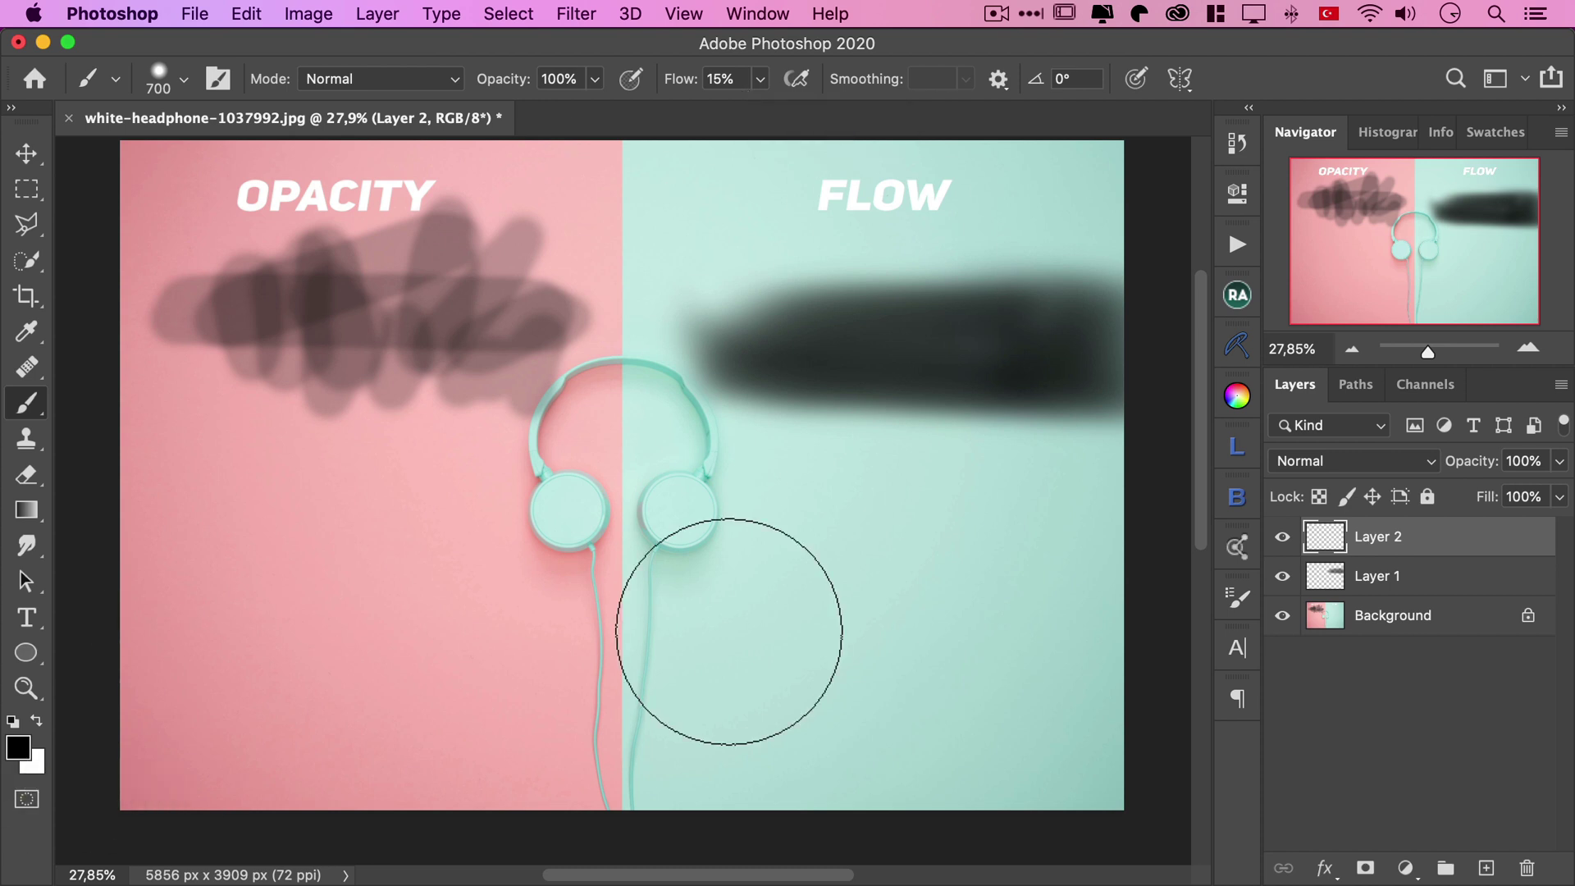
left_click(703, 647)
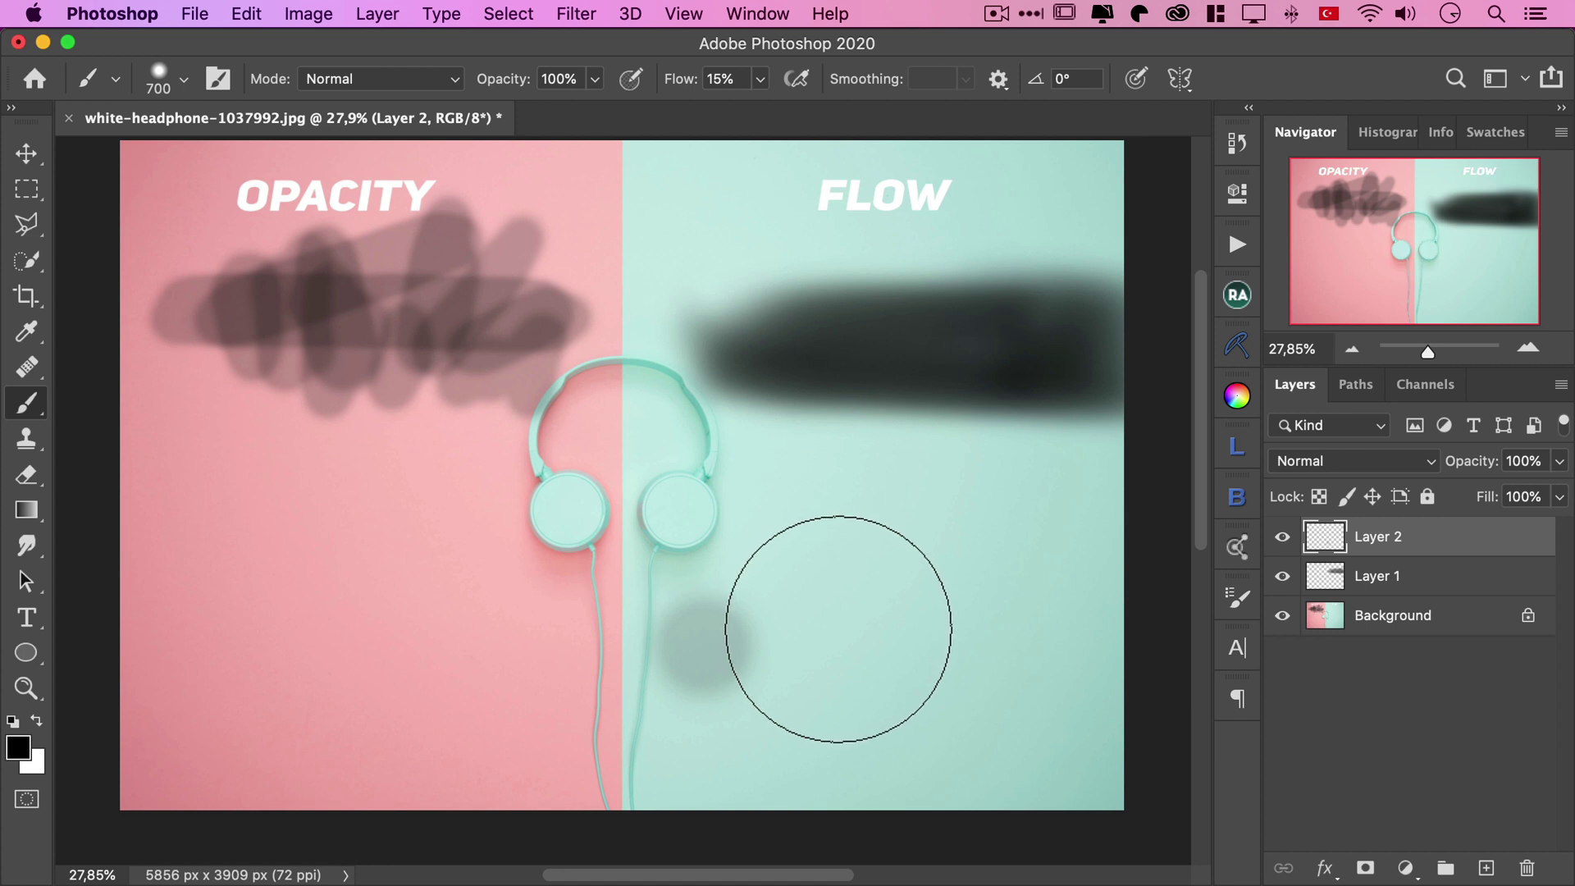
Step: Add a second dab beside the first and build it up to a much darker grey
left_click(831, 640)
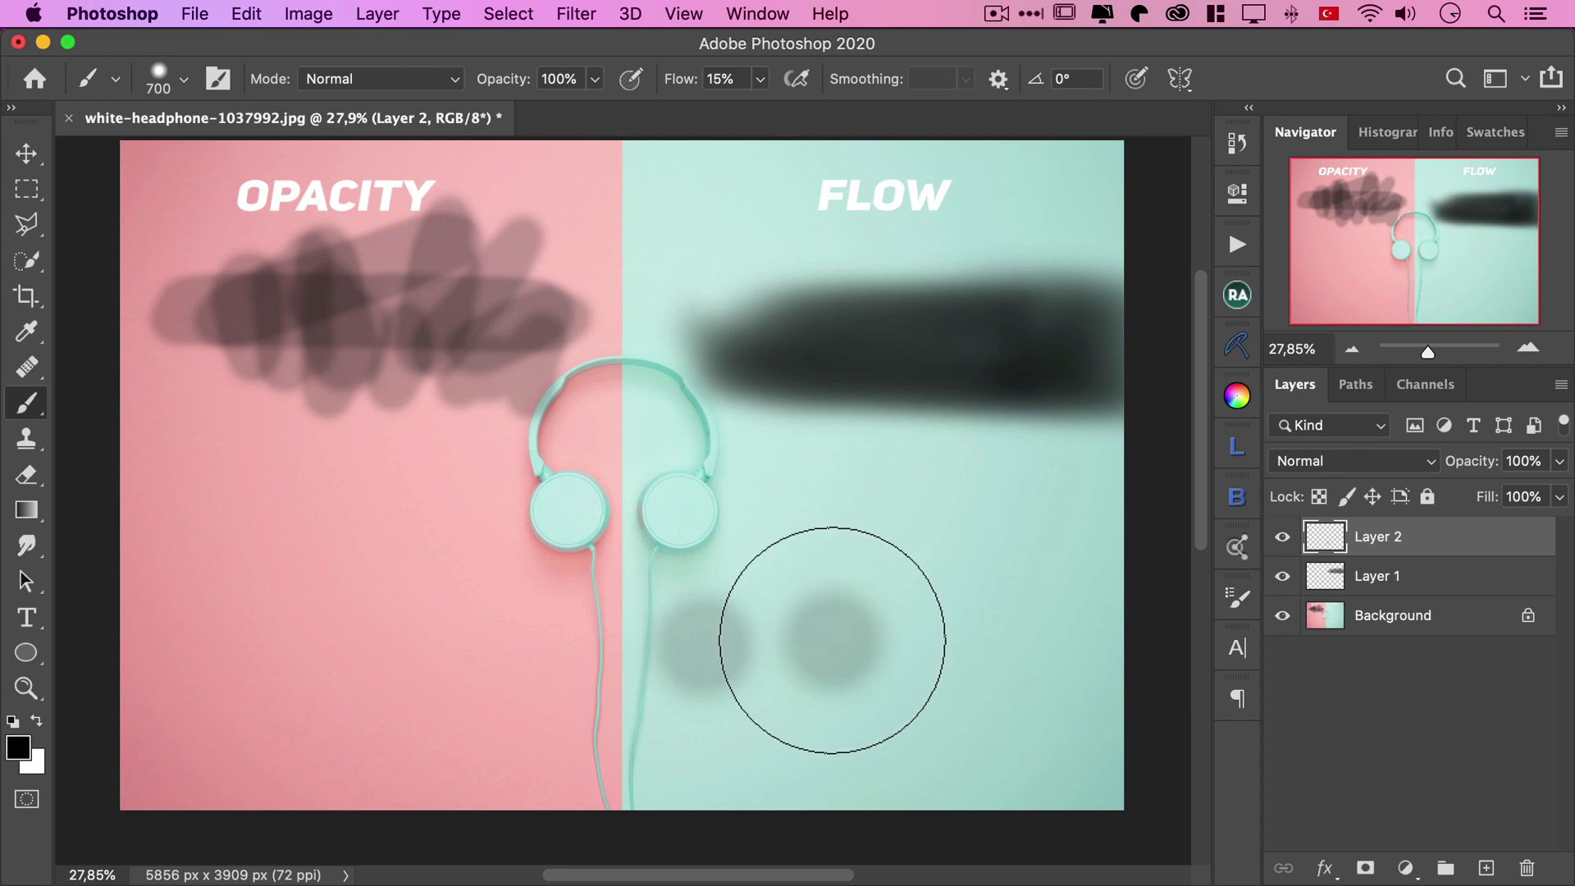
mouse_move(848, 640)
left_mouse_down()
mouse_move(830, 657)
mouse_move(848, 644)
left_mouse_up()
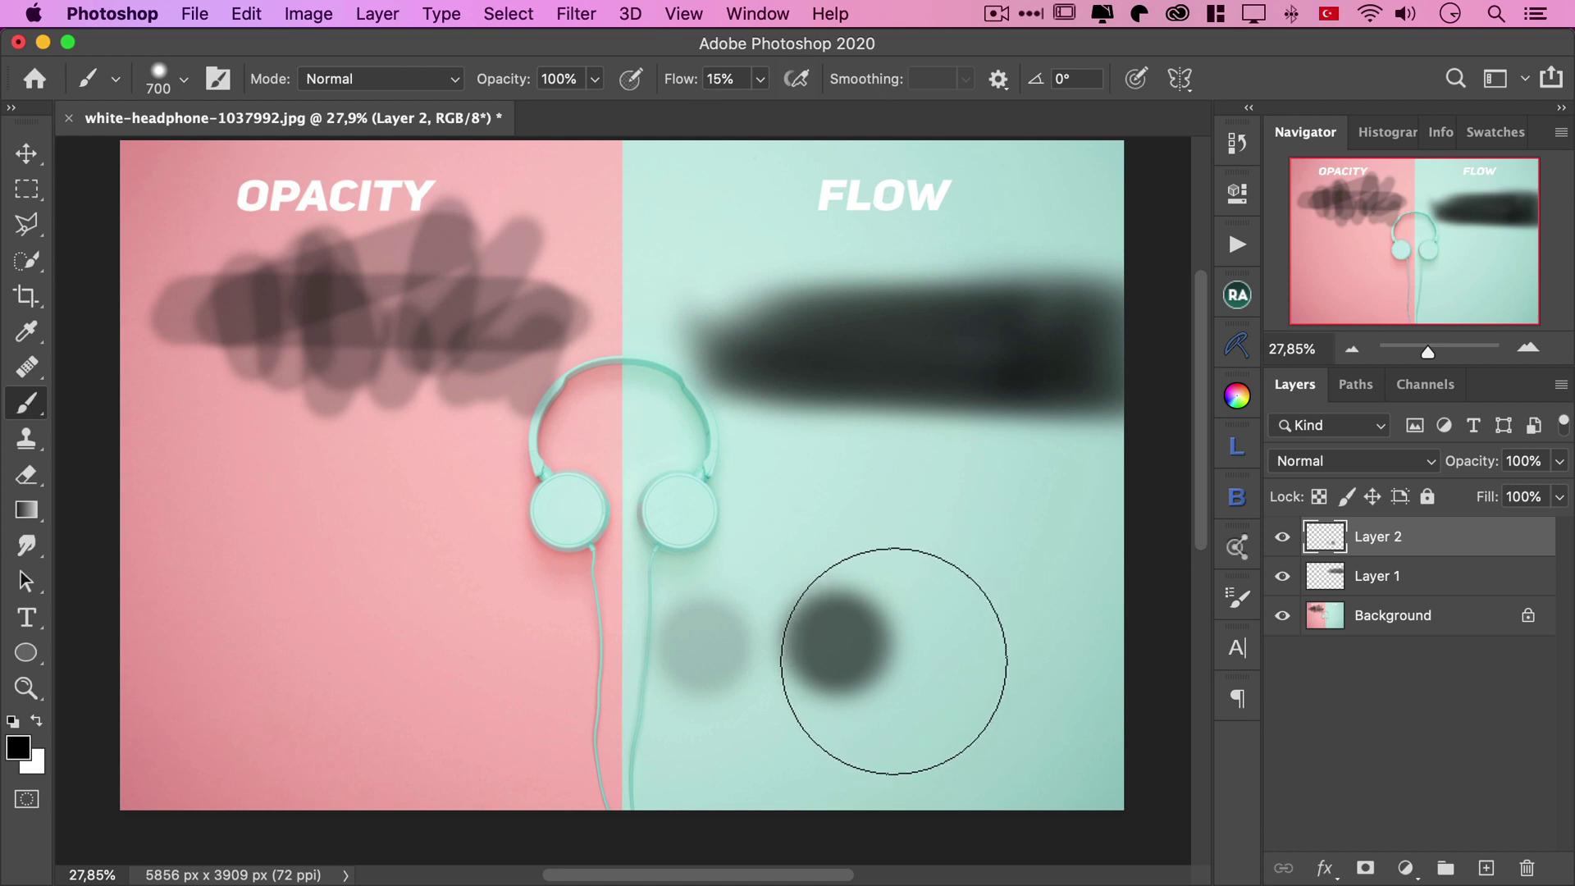
Step: Enable airbrush build-up and hold in place to paint two black dots: one ending the row, one above
left_click(805, 85)
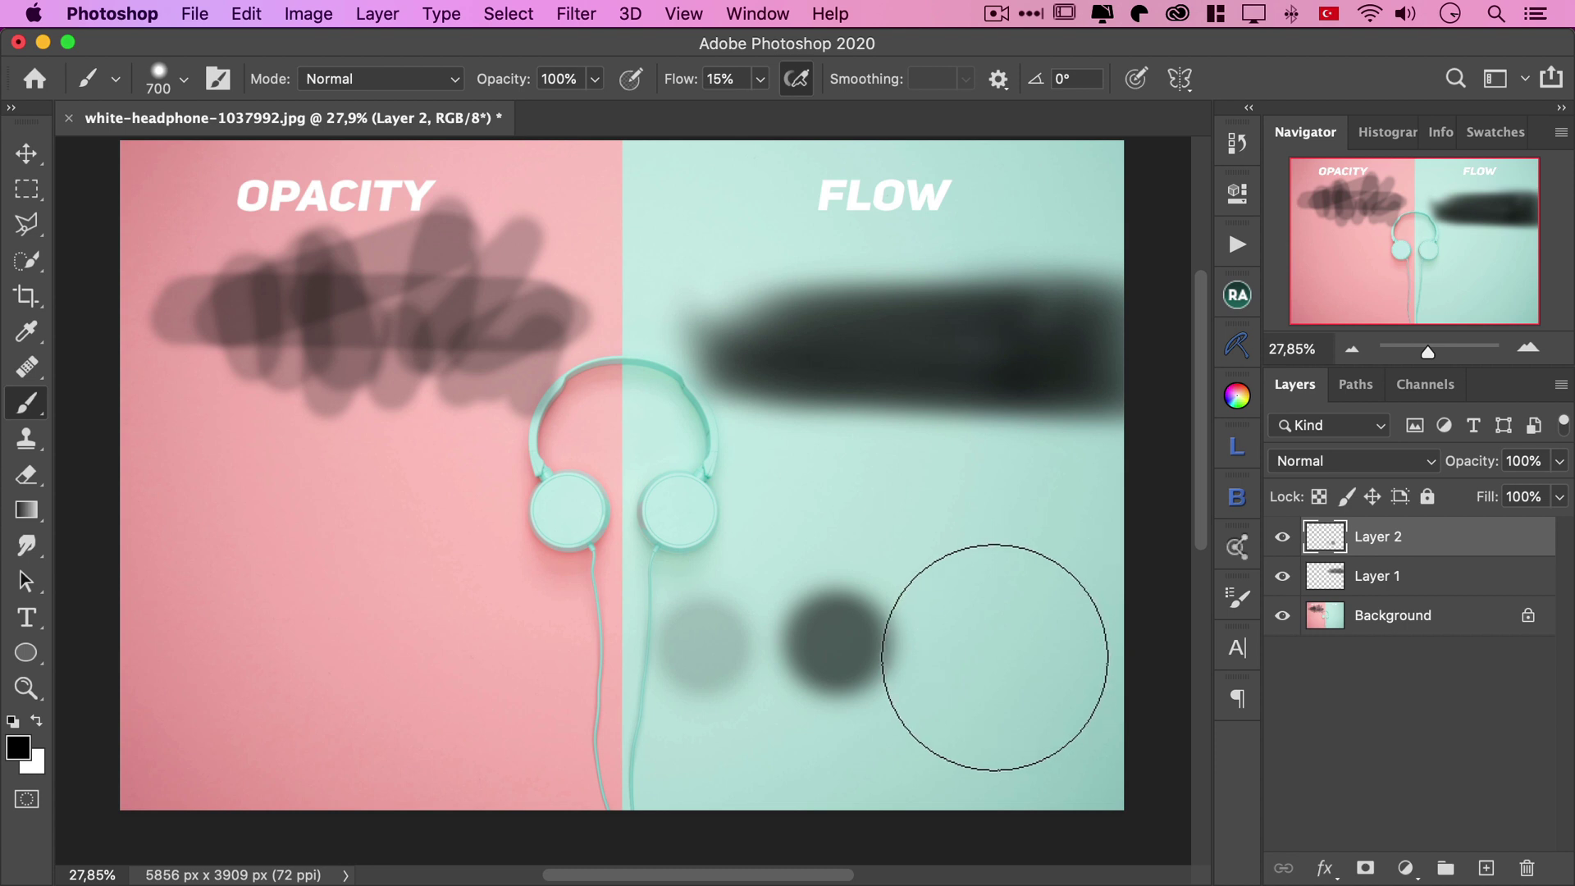
left_click(998, 642)
left_click_drag(998, 642, 999, 642)
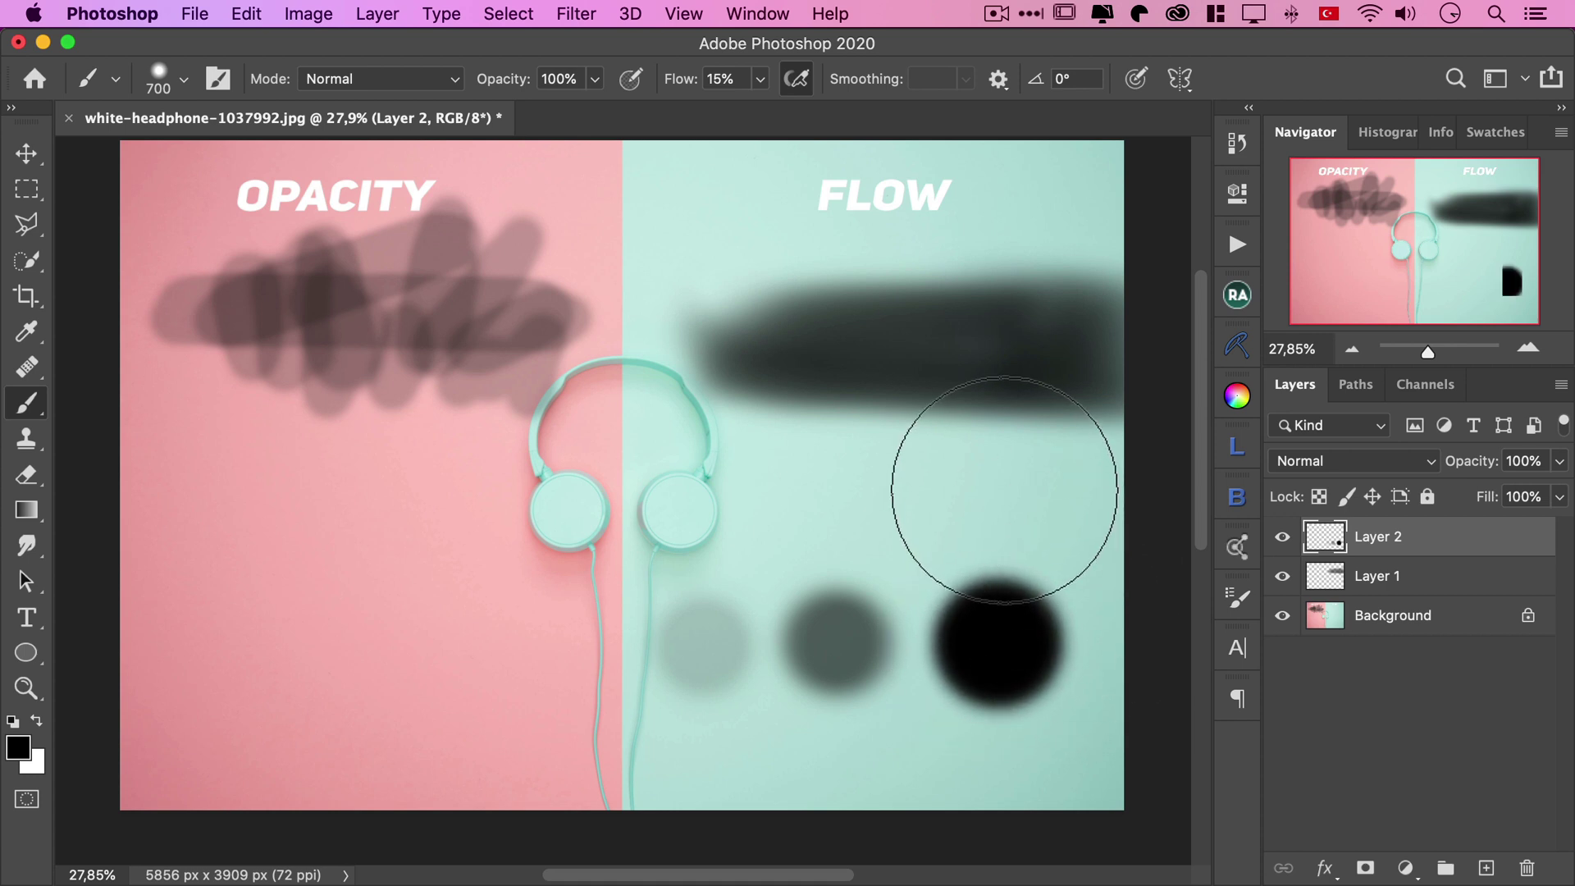
left_click_drag(996, 489, 996, 490)
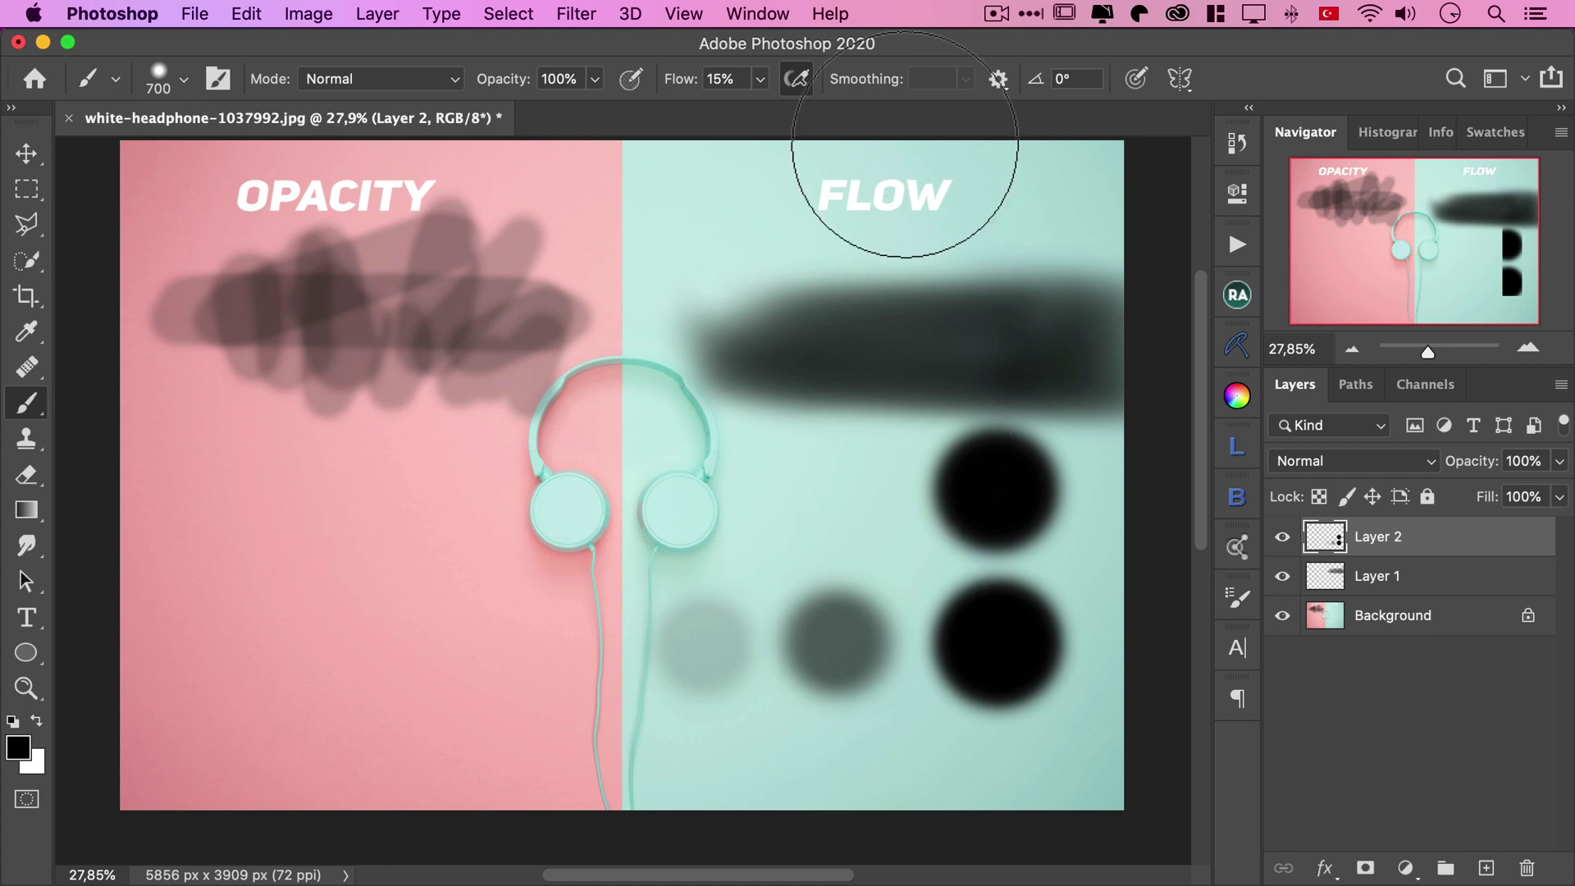
Step: Toggle airbrush off, zoom in on the right ear cup, and shrink the brush to 200 px
left_click(806, 90)
scroll(684, 495, "up", 3)
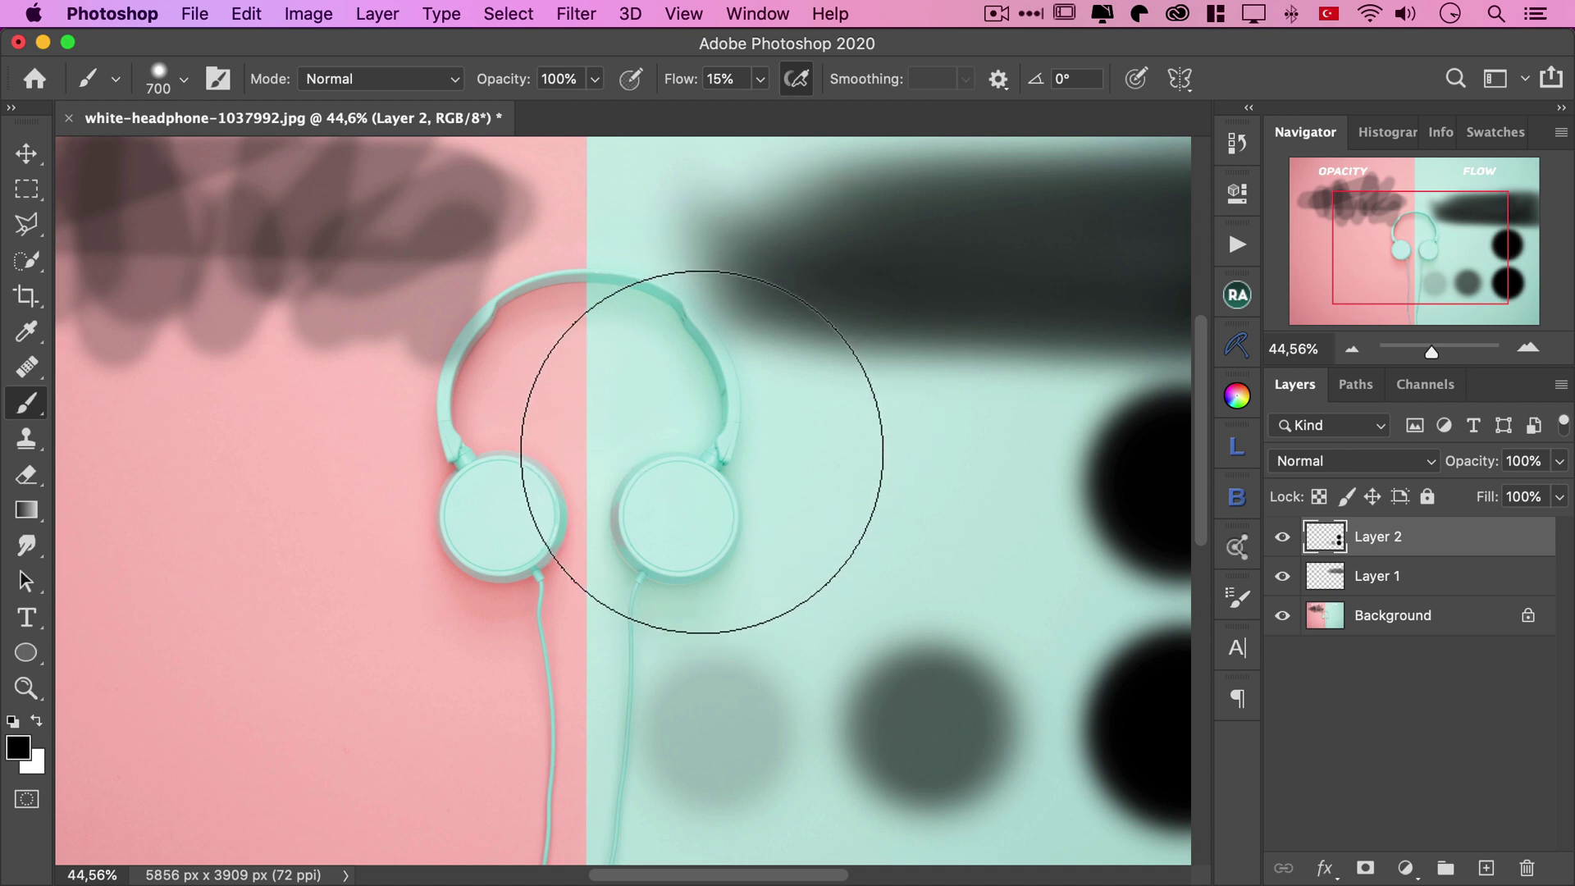
key("bracketleft")
key("bracketleft")
key("bracketleft")
key("bracketleft")
key("bracketleft")
key("bracketleft")
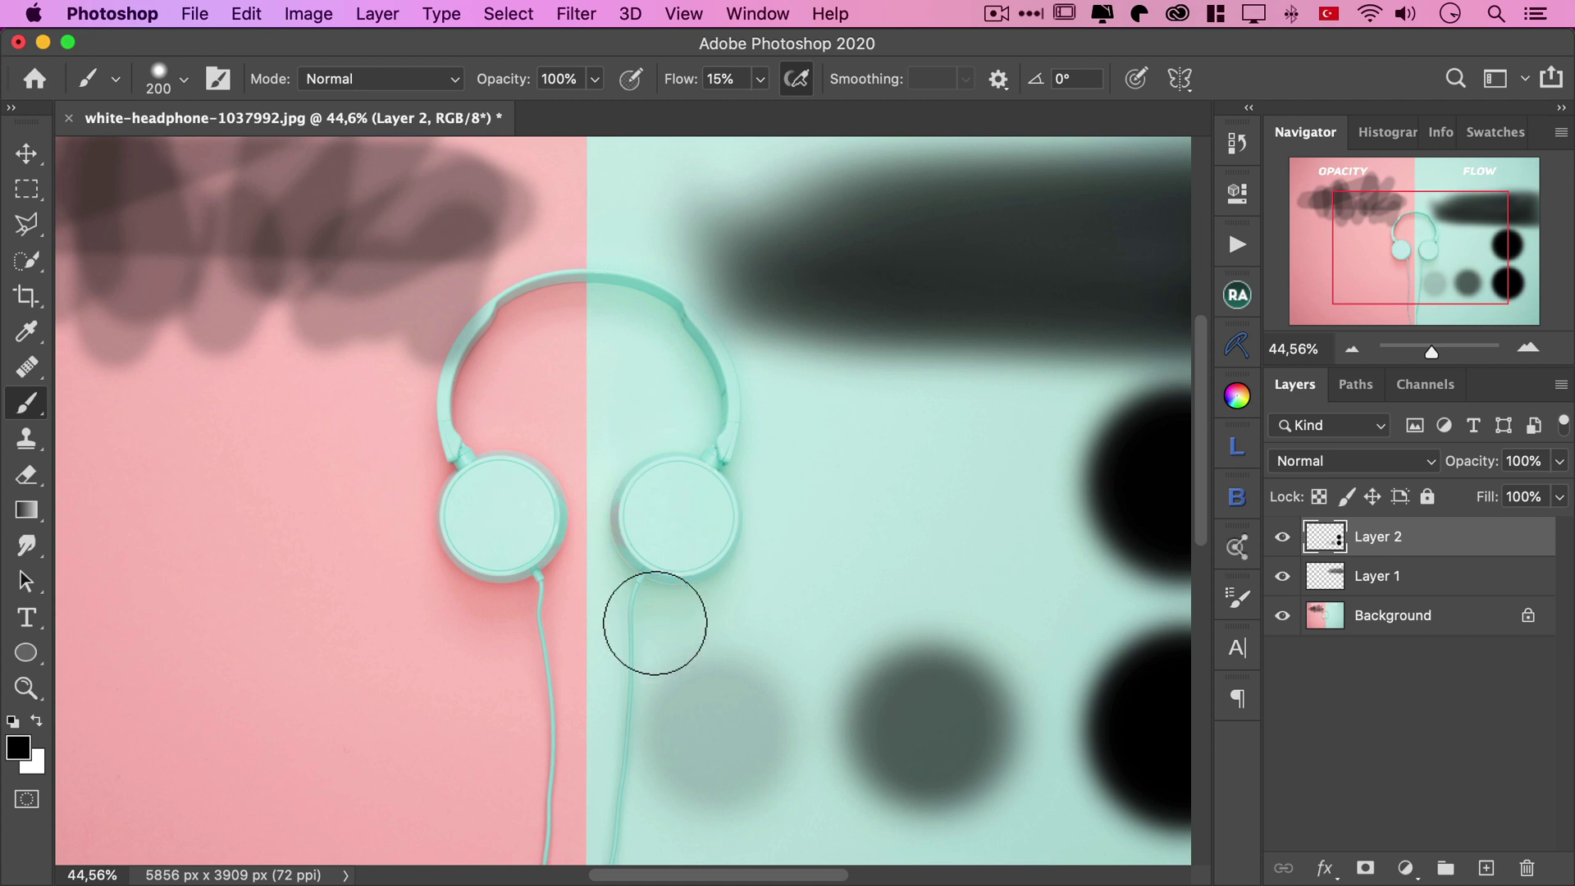
Step: With airbrush on, airbrush a near-black 250 px dot over the right ear cup
left_click(806, 90)
key("bracketright")
key("bracketright")
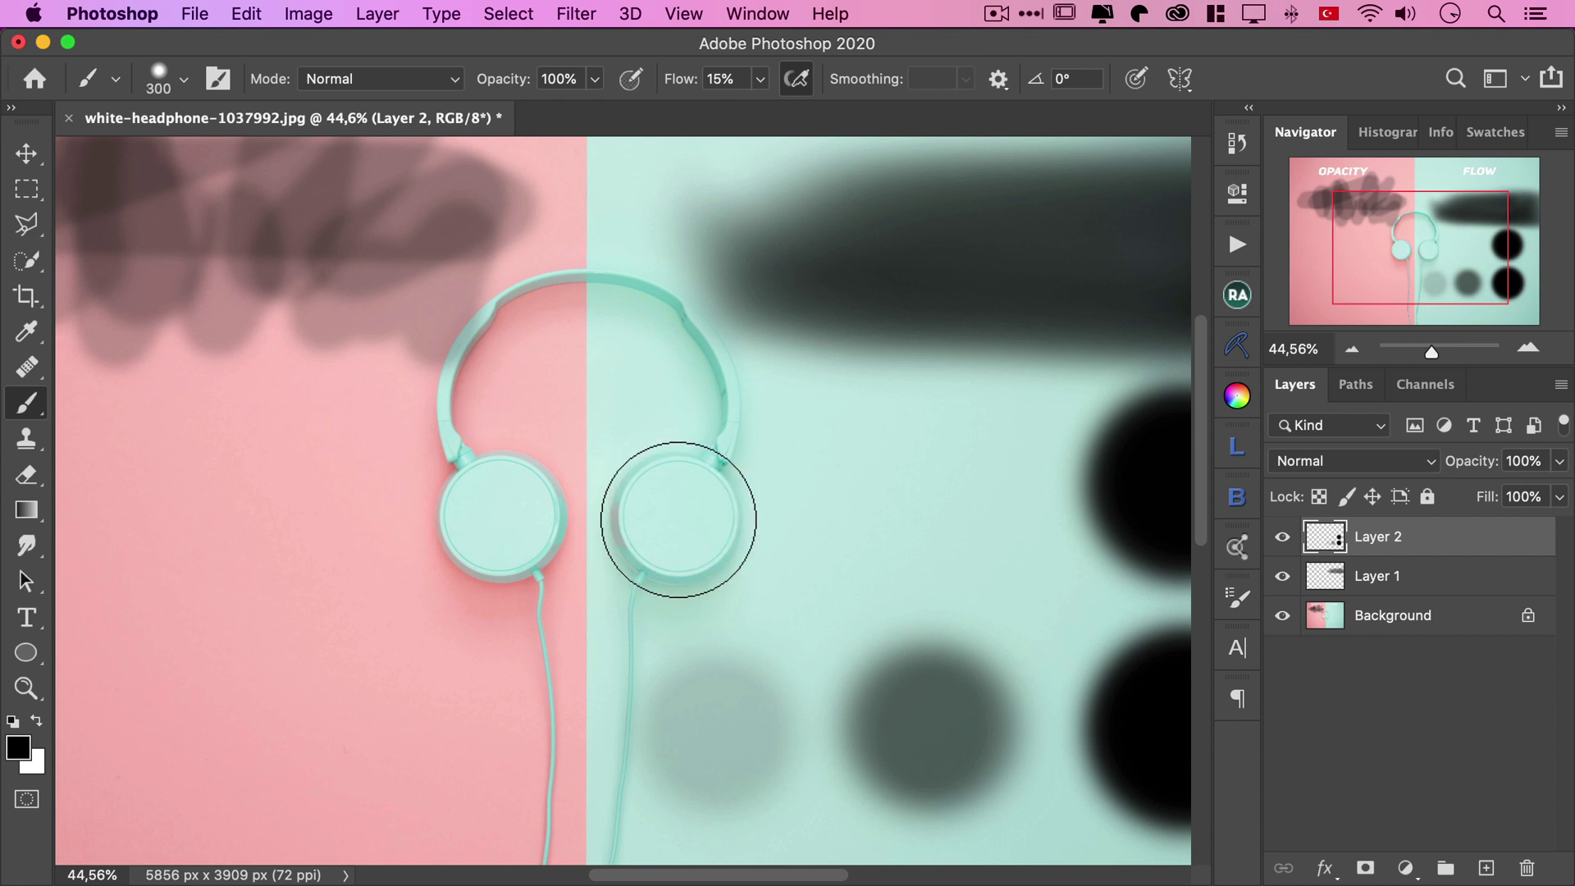
key("bracketleft")
left_click(676, 515)
mouse_move(676, 515)
left_mouse_down()
mouse_move(639, 517)
mouse_move(686, 510)
mouse_move(710, 538)
mouse_move(661, 520)
mouse_move(654, 464)
mouse_move(661, 520)
mouse_move(661, 475)
mouse_move(703, 492)
mouse_move(682, 520)
mouse_move(654, 521)
mouse_move(662, 542)
mouse_move(697, 527)
mouse_move(700, 482)
left_mouse_up()
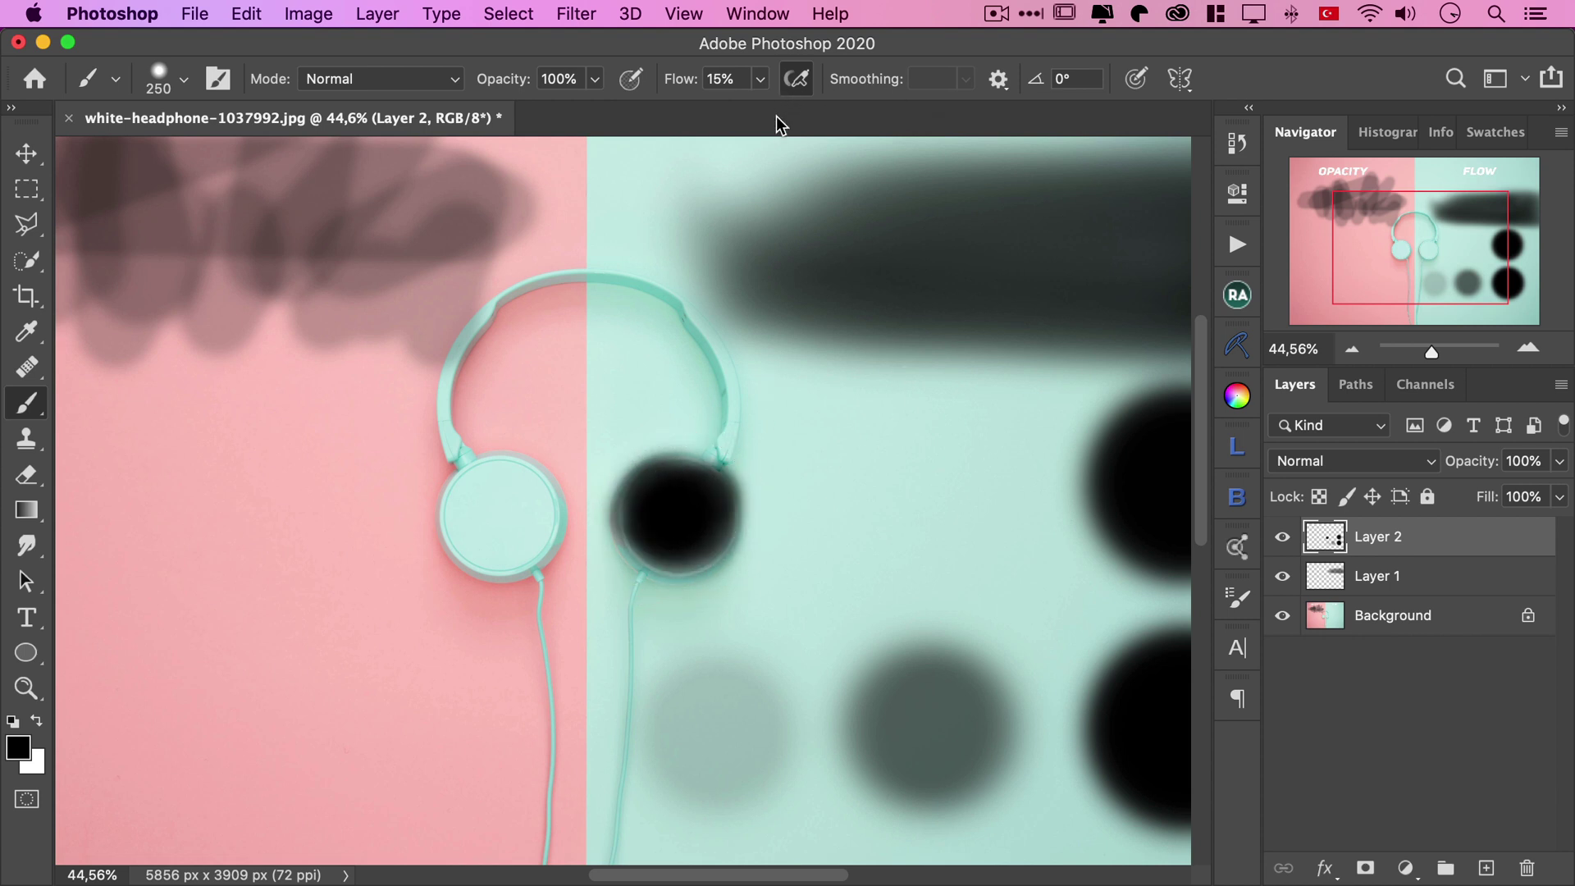
Step: Zoom back out to 27.85% to show the whole headphone photo, with flow at 5%
scroll(812, 254, "down", 3)
mouse_move(942, 444)
left_mouse_down()
mouse_move(925, 492)
mouse_move(949, 464)
left_mouse_up()
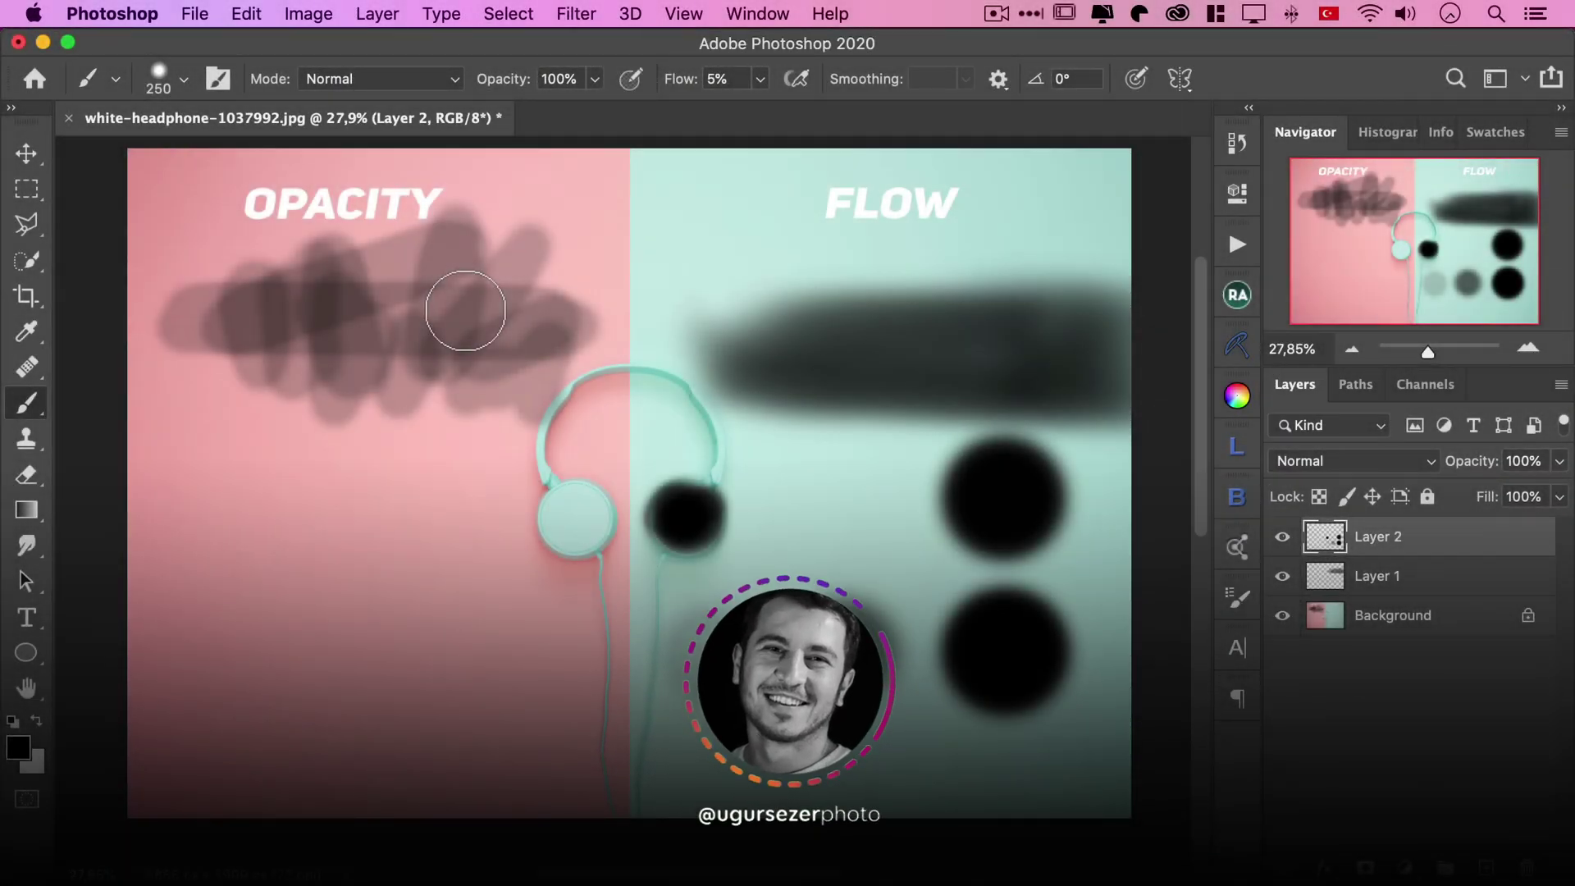
key("s")
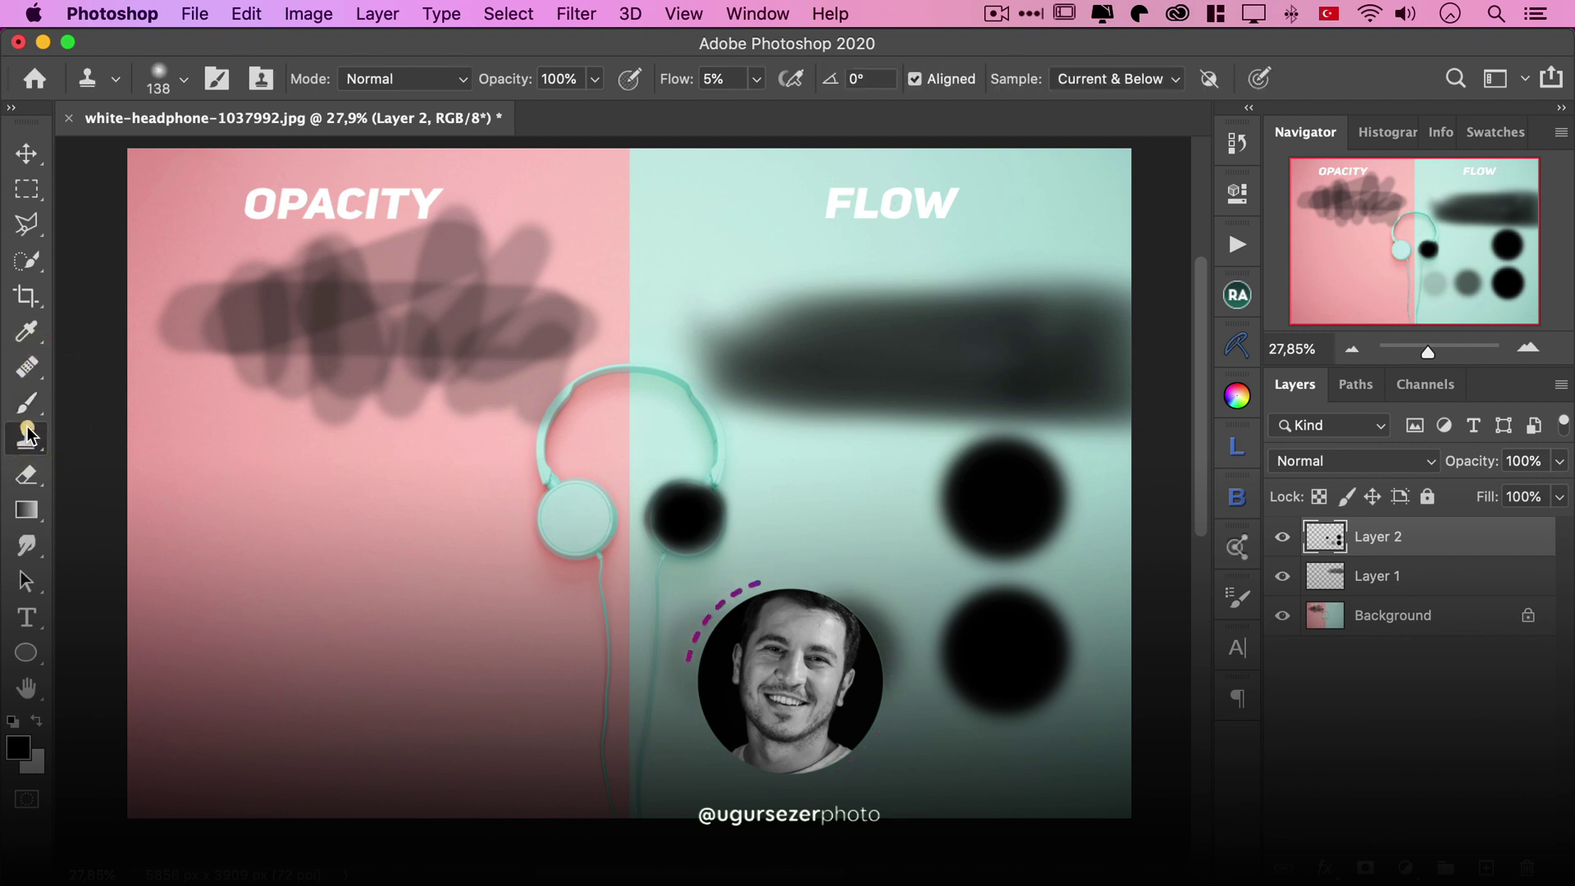
key("e")
left_click(33, 406)
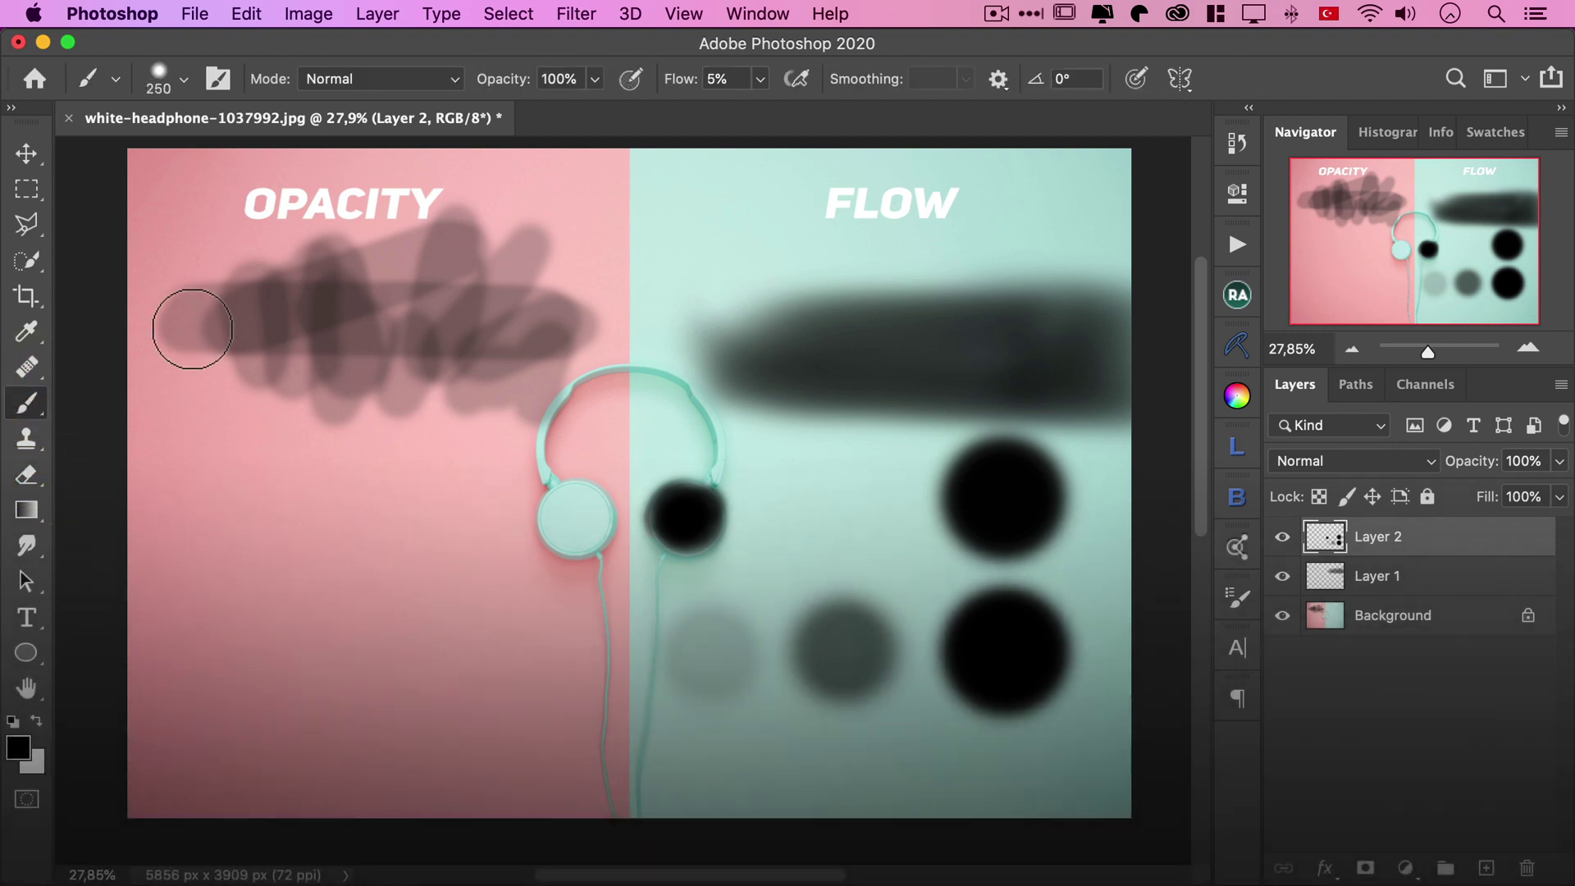